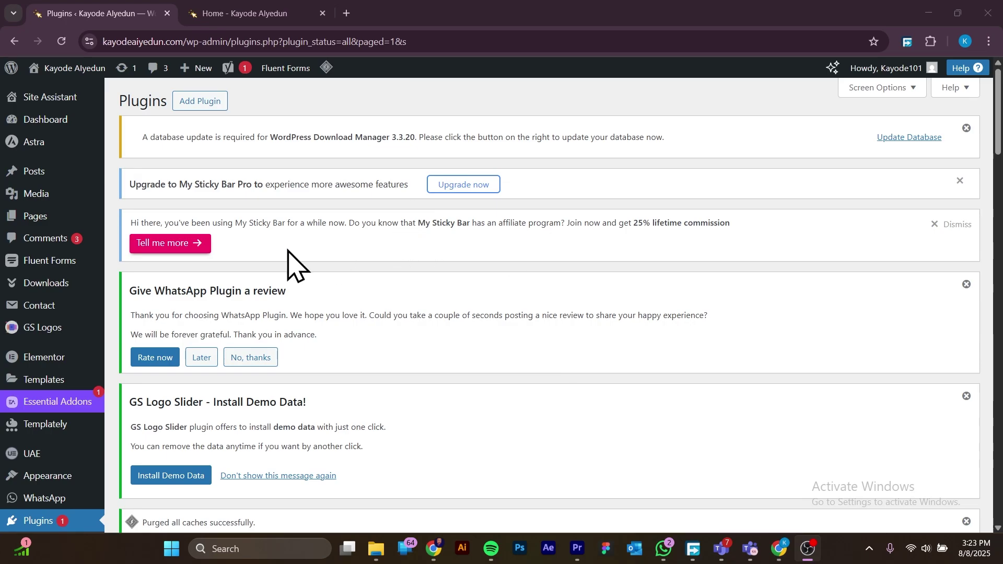
- Go from the installed plugins list to the Add Plugins page with featured plugins like Akismet and Jetpack
scroll(73, 329, "down", 1)
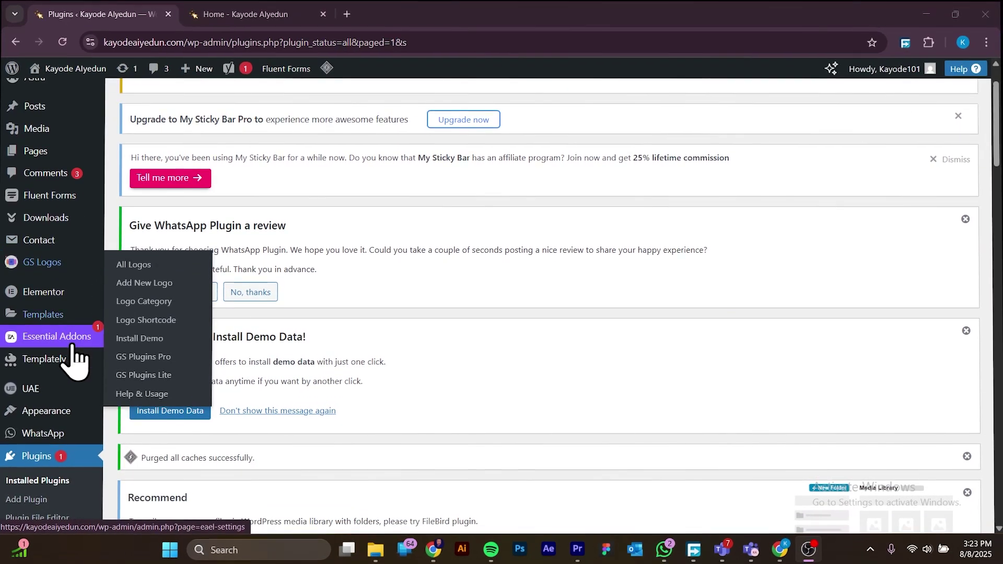
scroll(73, 334, "down", 3)
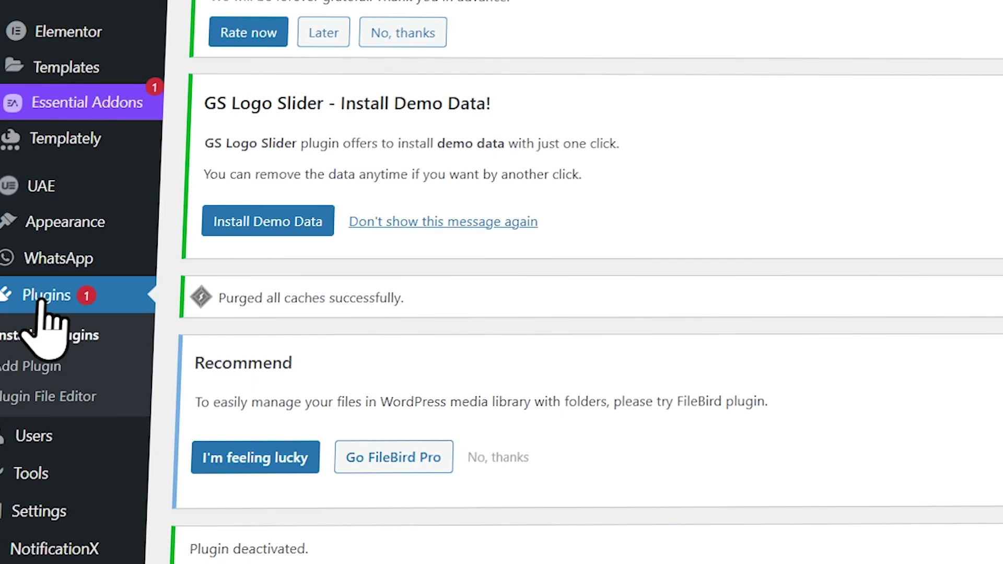
scroll(40, 304, "up", 5)
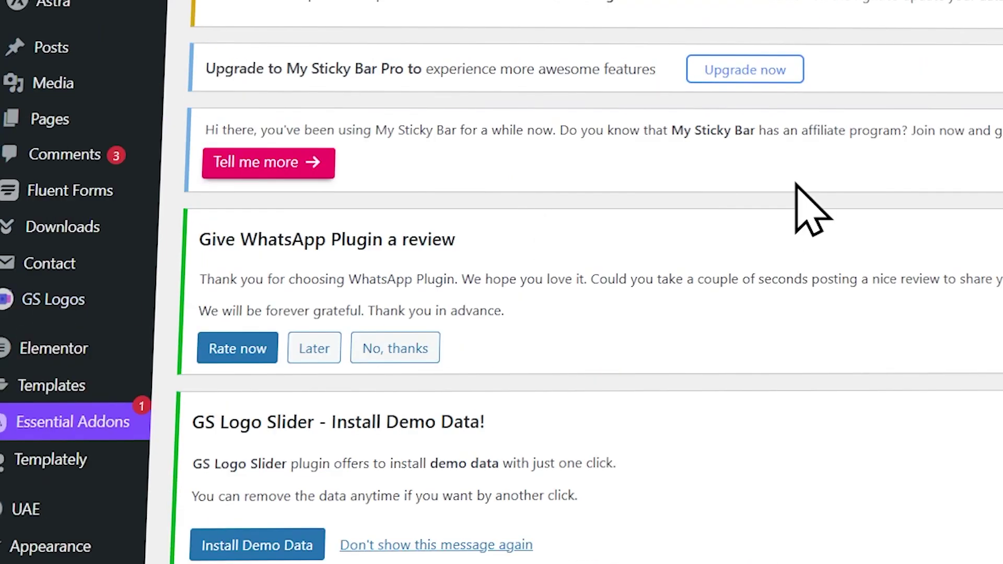
scroll(810, 212, "down", 8)
scroll(810, 211, "up", 10)
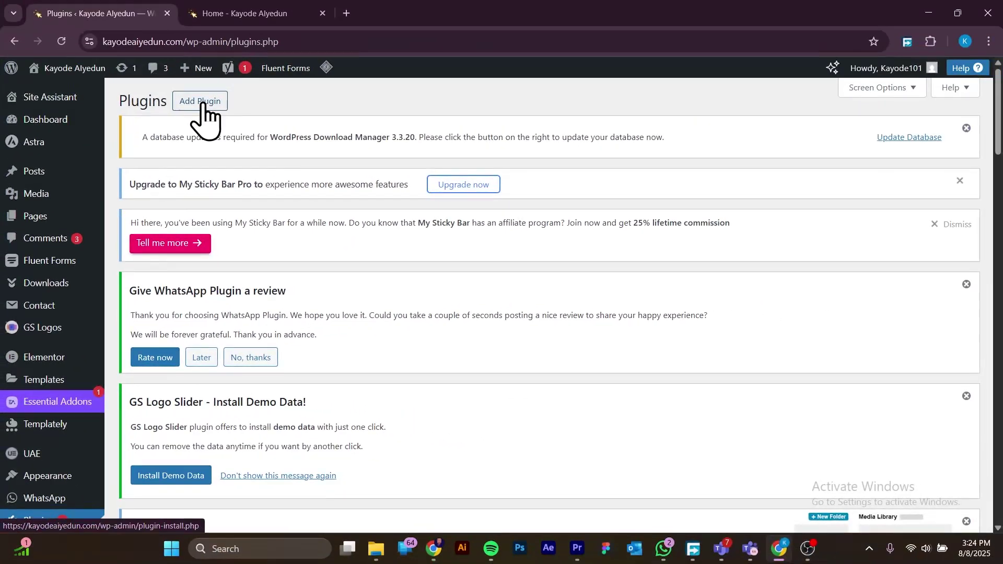
left_click(204, 103)
scroll(262, 172, "down", 2)
scroll(266, 177, "up", 2)
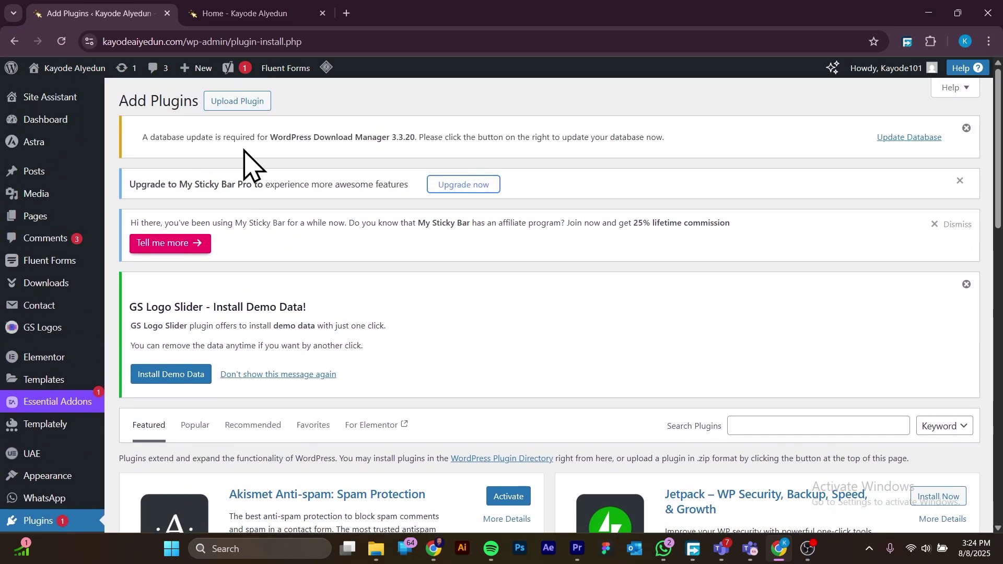
left_click(251, 15)
scroll(366, 314, "down", 4)
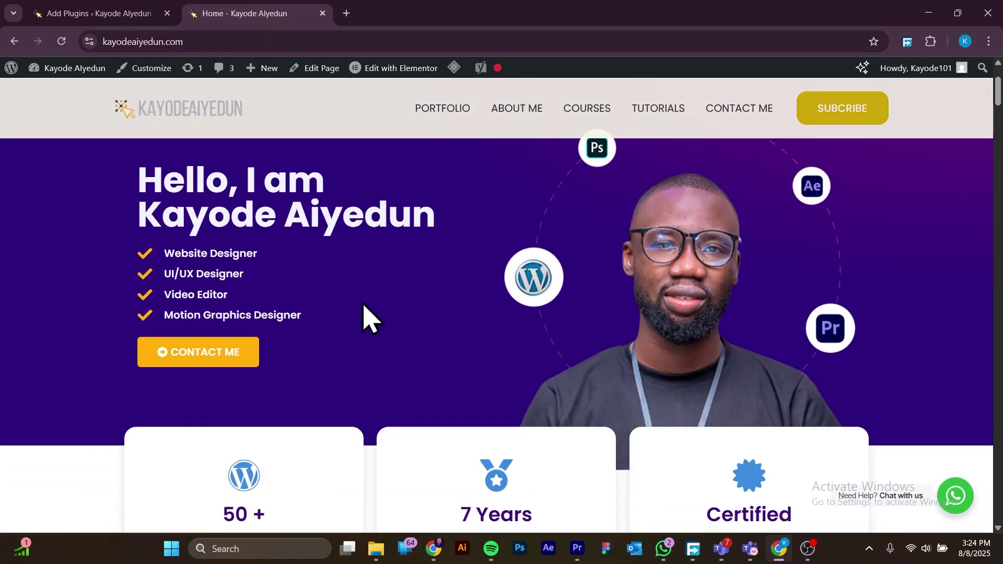
scroll(365, 324, "down", 12)
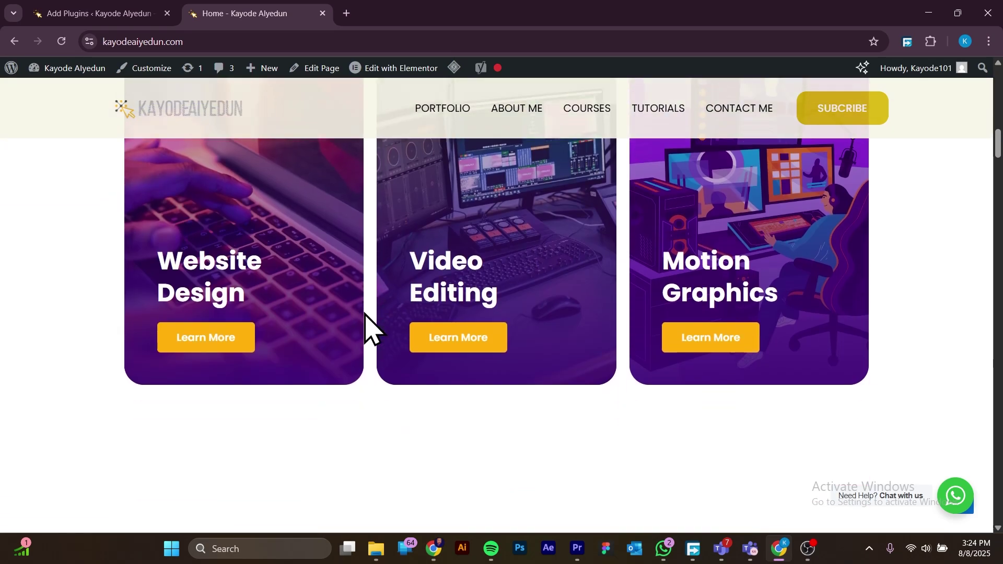
scroll(365, 329, "up", 4)
scroll(356, 308, "up", 12)
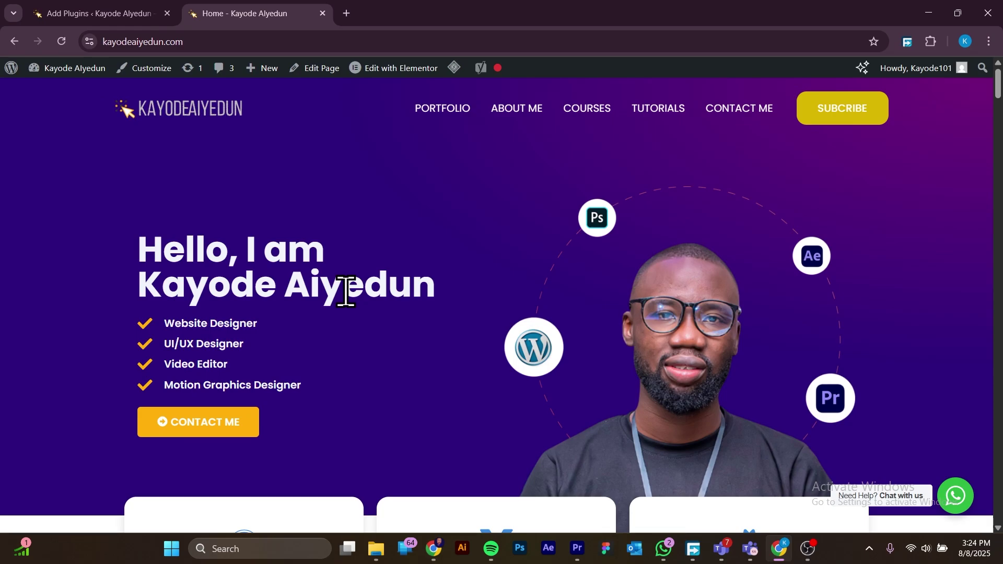
left_click(103, 13)
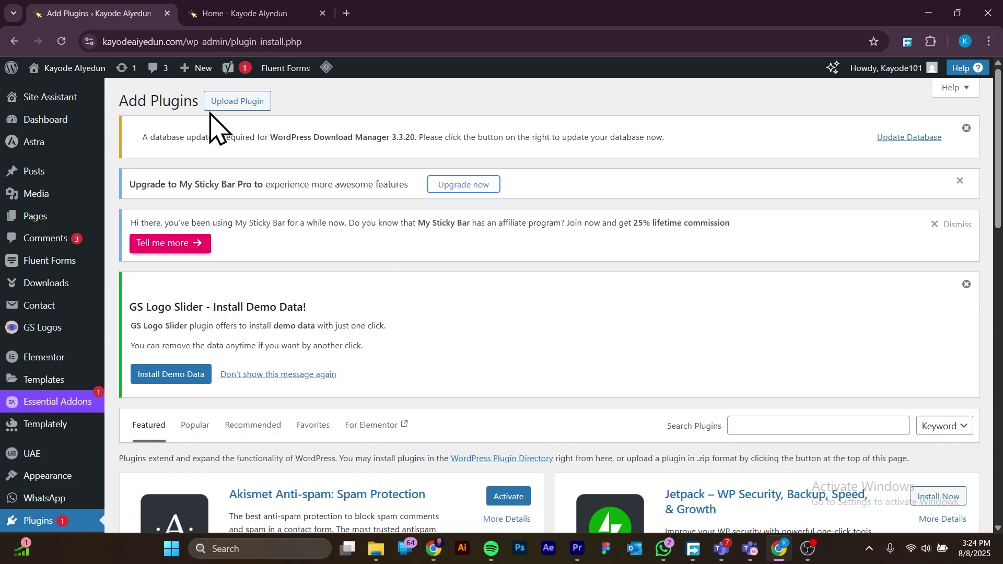
- Search the plugin directory for 'all in one wp'
scroll(296, 213, "down", 5)
scroll(345, 261, "up", 7)
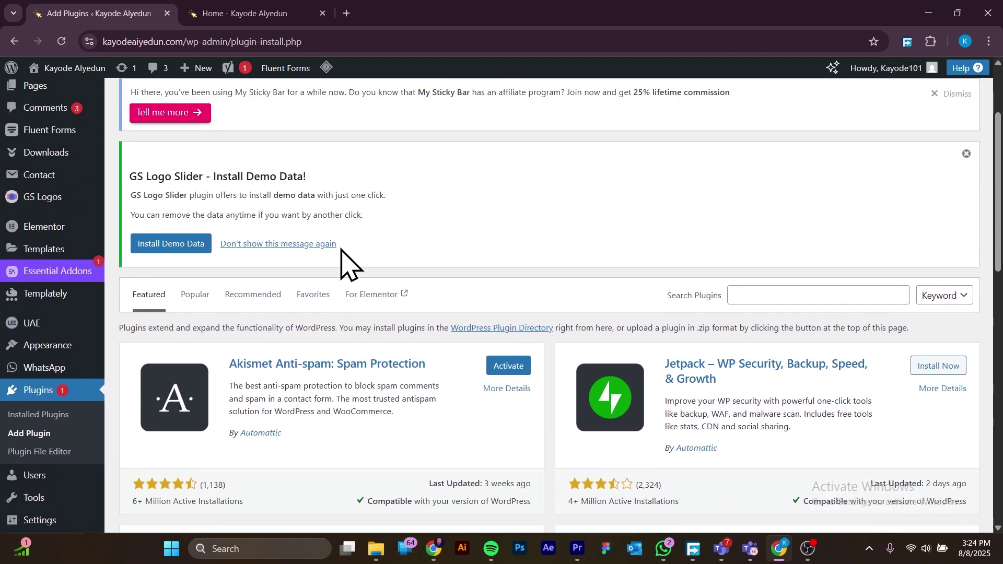
scroll(345, 264, "down", 7)
scroll(342, 297, "up", 1)
scroll(344, 306, "up", 2)
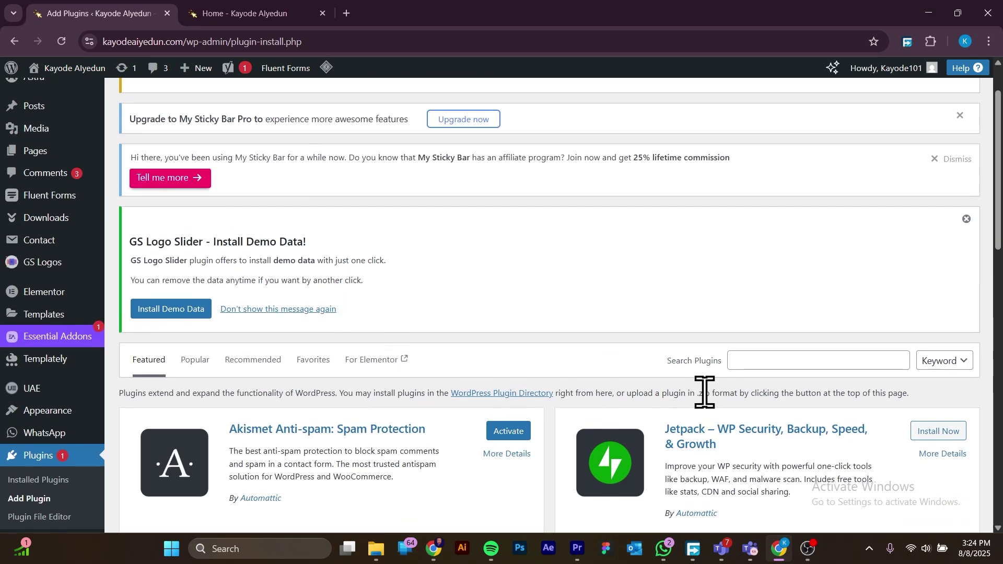
left_click(803, 361)
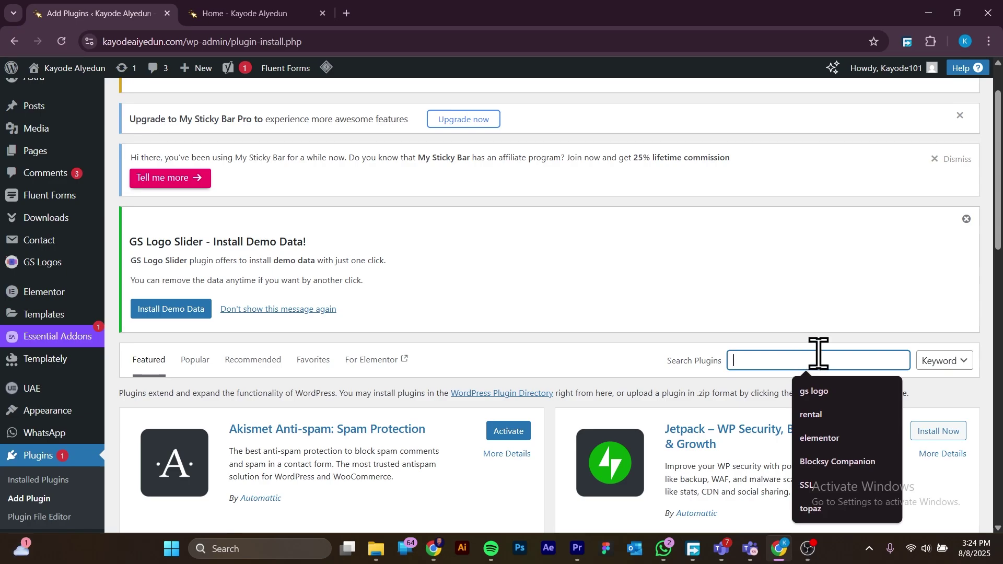
type("all")
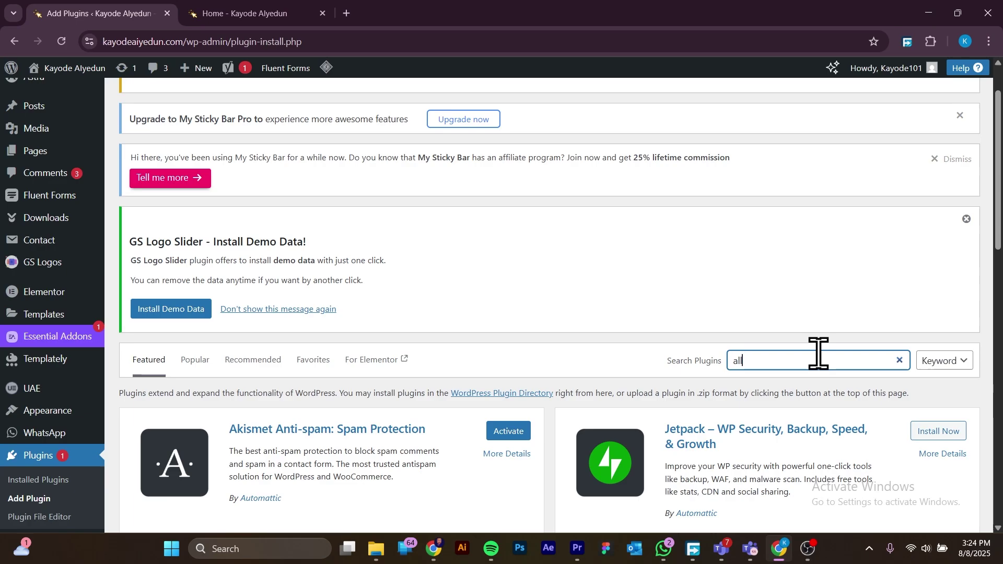
type(" in one")
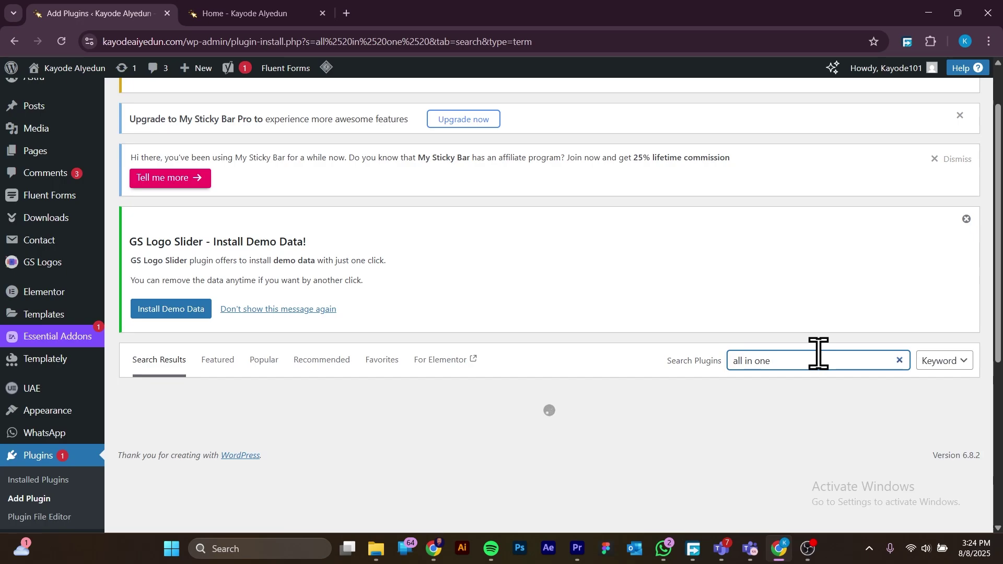
type(" wp")
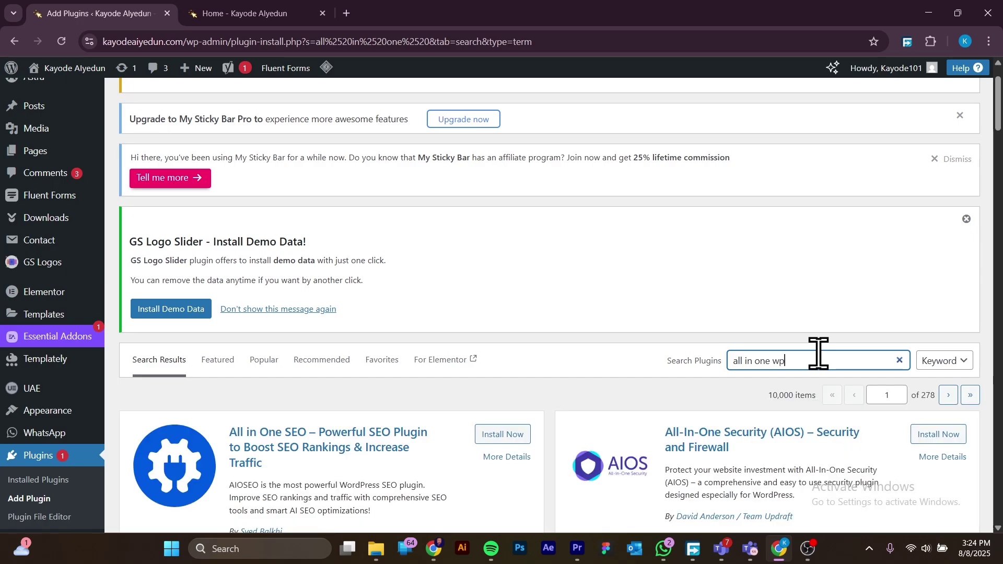
- Install the All-in-One WP Migration and Backup plugin and activate it
scroll(686, 332, "down", 3)
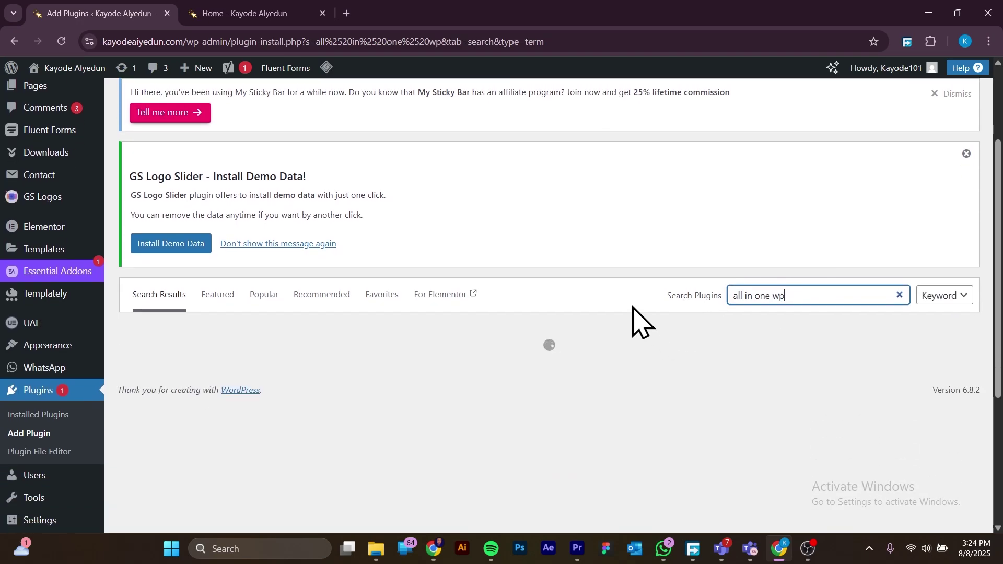
scroll(539, 298, "down", 1)
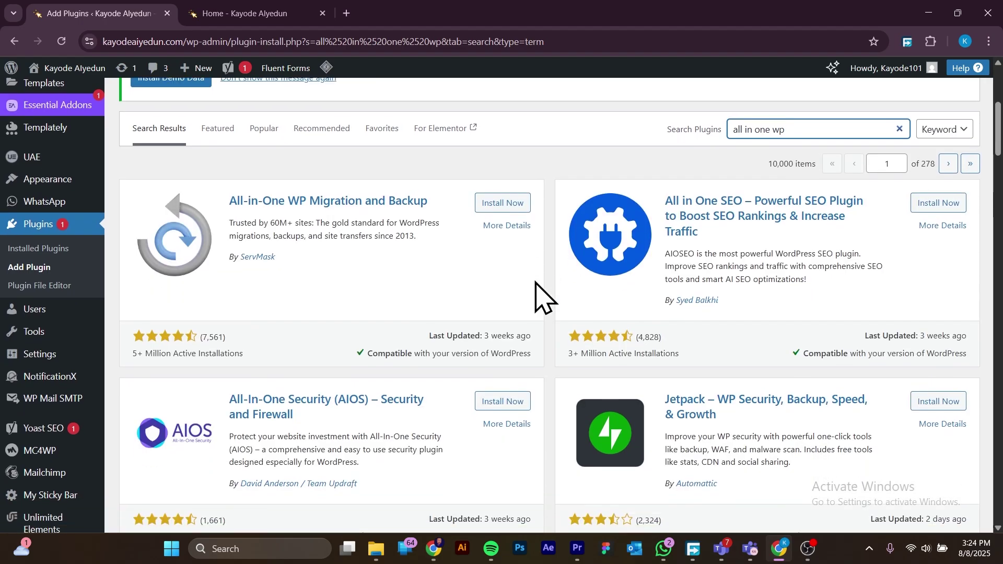
scroll(538, 298, "up", 1)
scroll(313, 303, "up", 1)
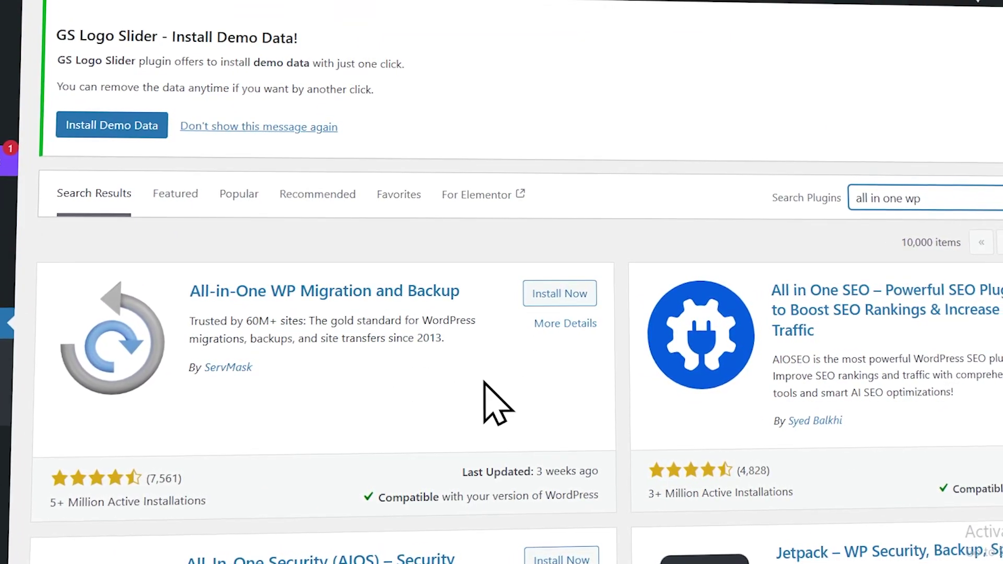
left_click(568, 294)
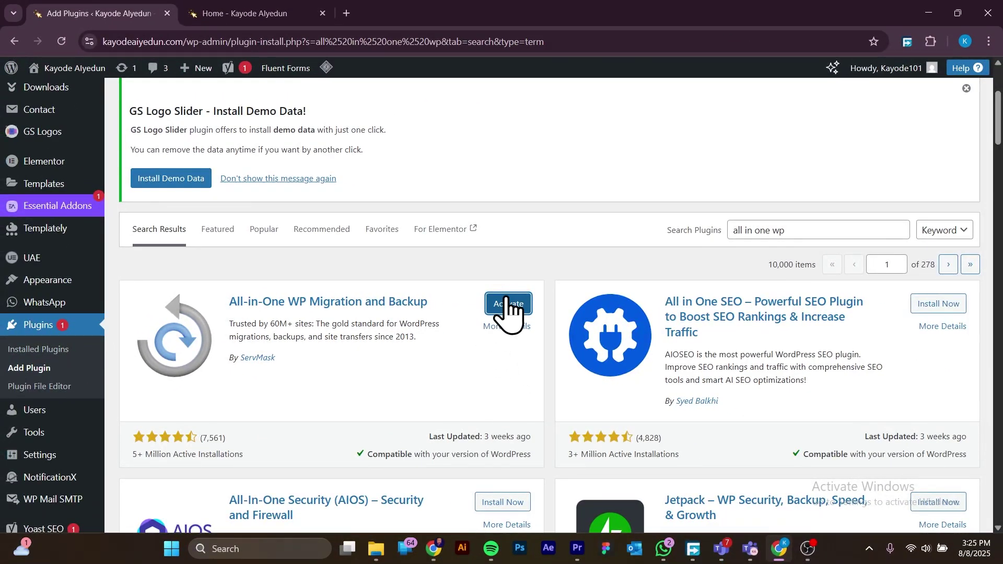
left_click(506, 305)
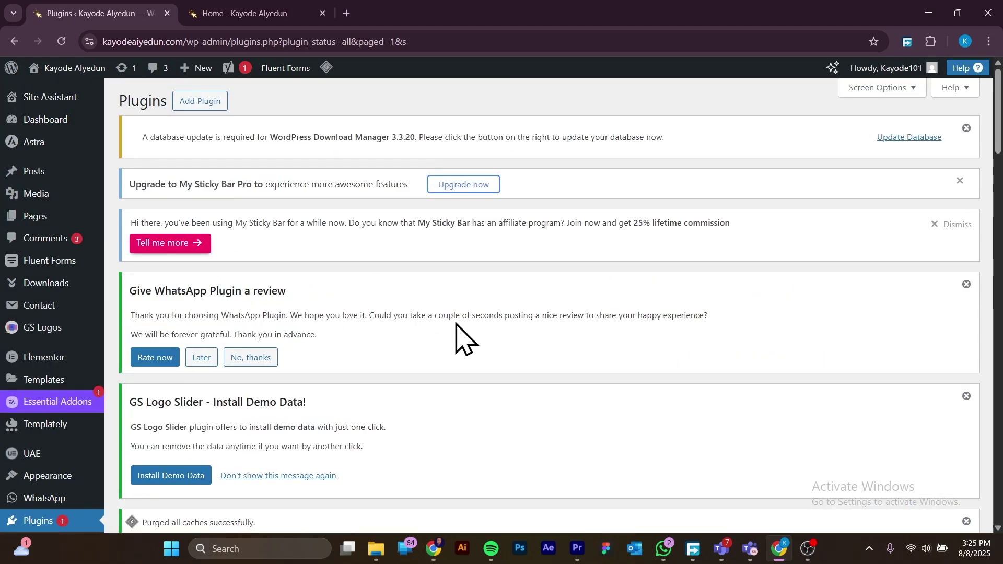
- Go to the All-in-One WP Migration Backups page, which shows no backups yet
scroll(418, 338, "down", 1)
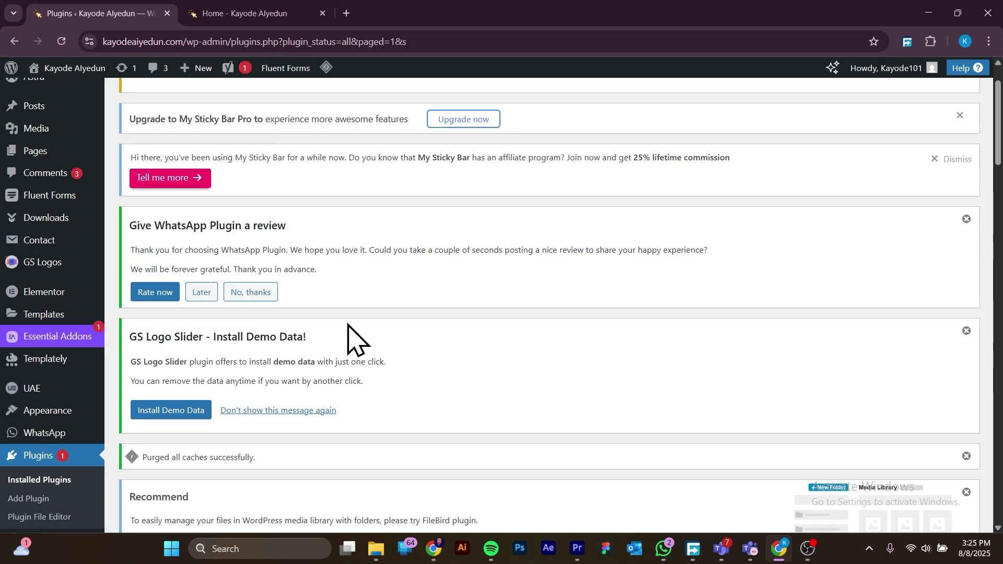
scroll(334, 361, "down", 4)
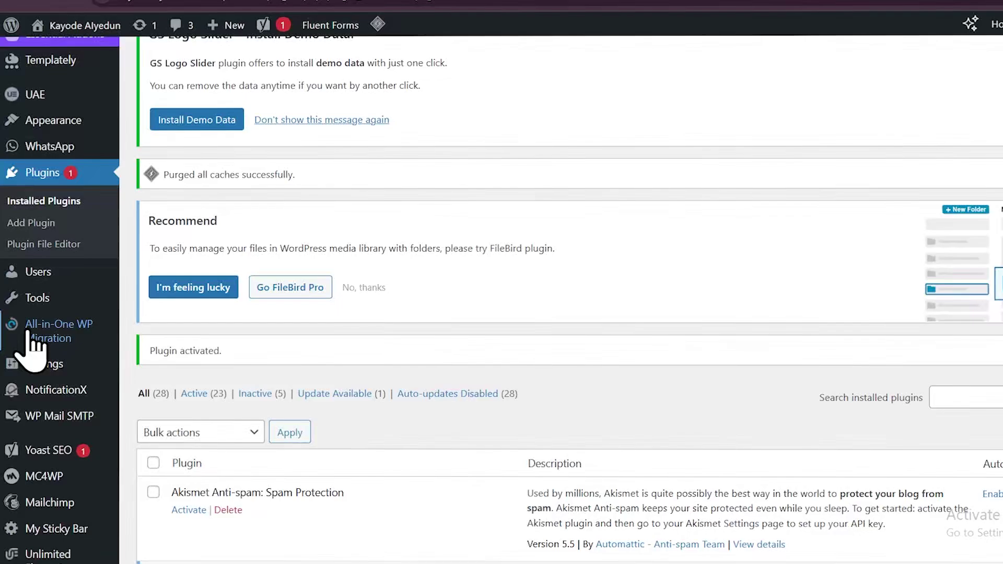
mouse_move(15, 332)
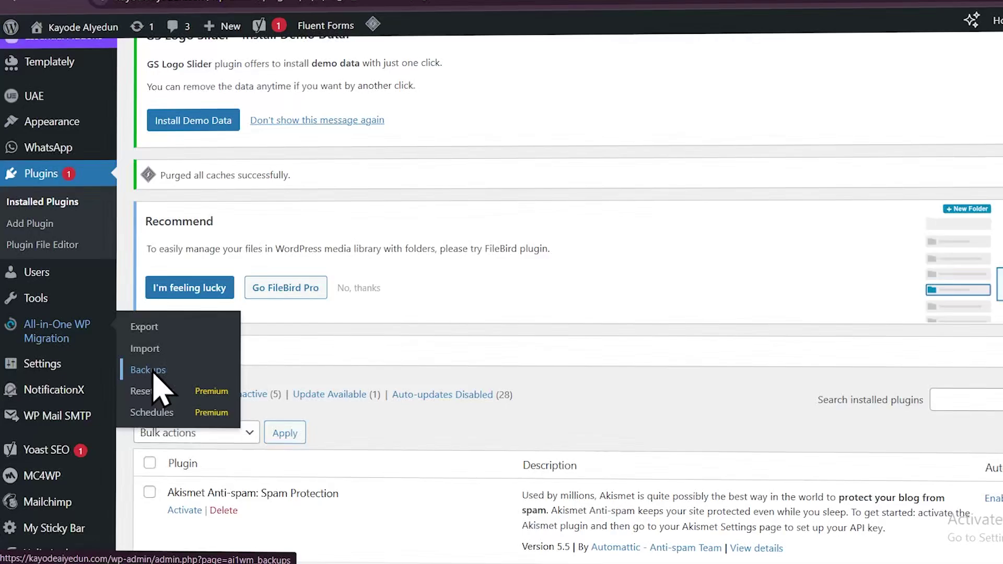
left_click(163, 378)
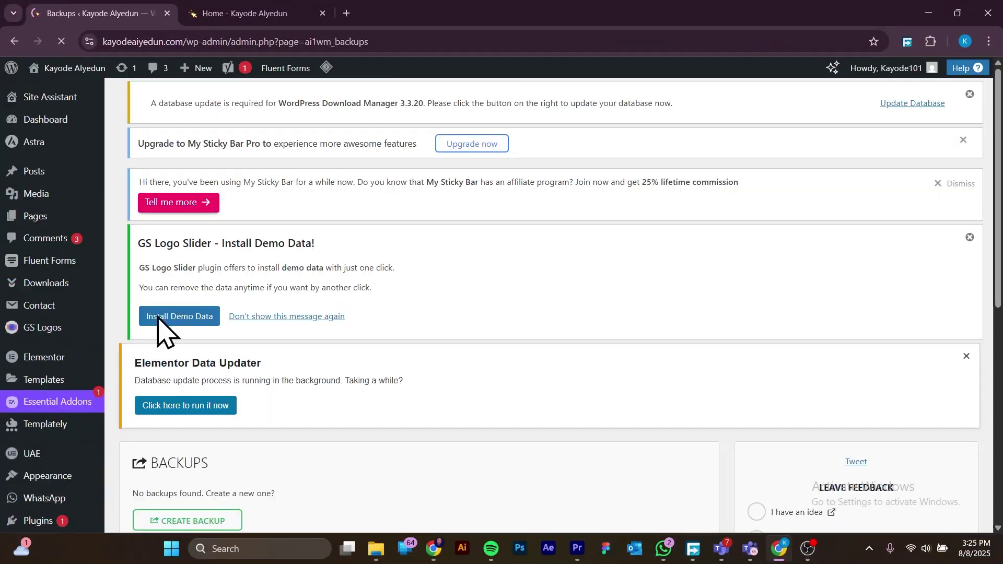
scroll(261, 287, "down", 4)
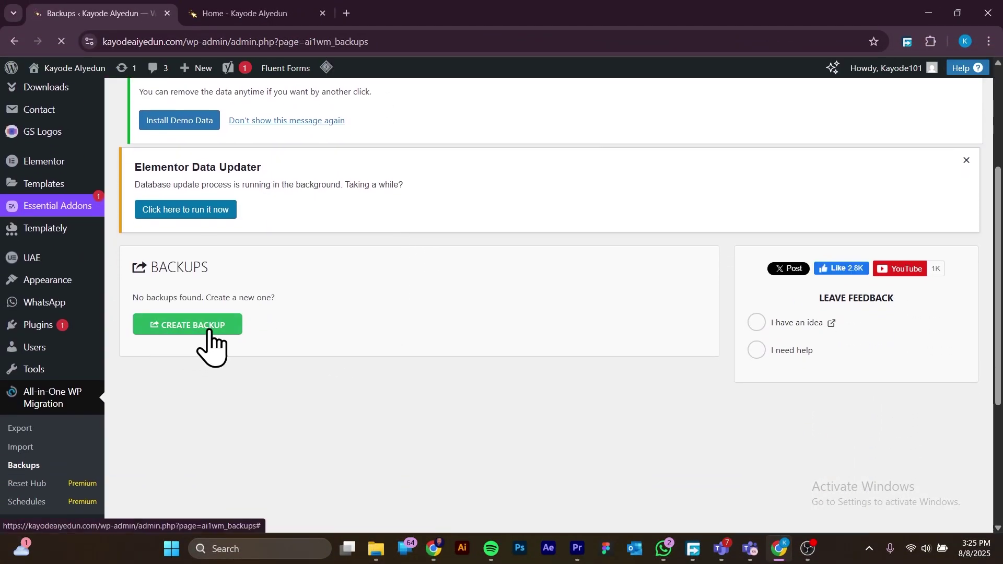
- Create a full-site backup of kayodeaiyedun.com, producing a 632 MB export
left_click(217, 328)
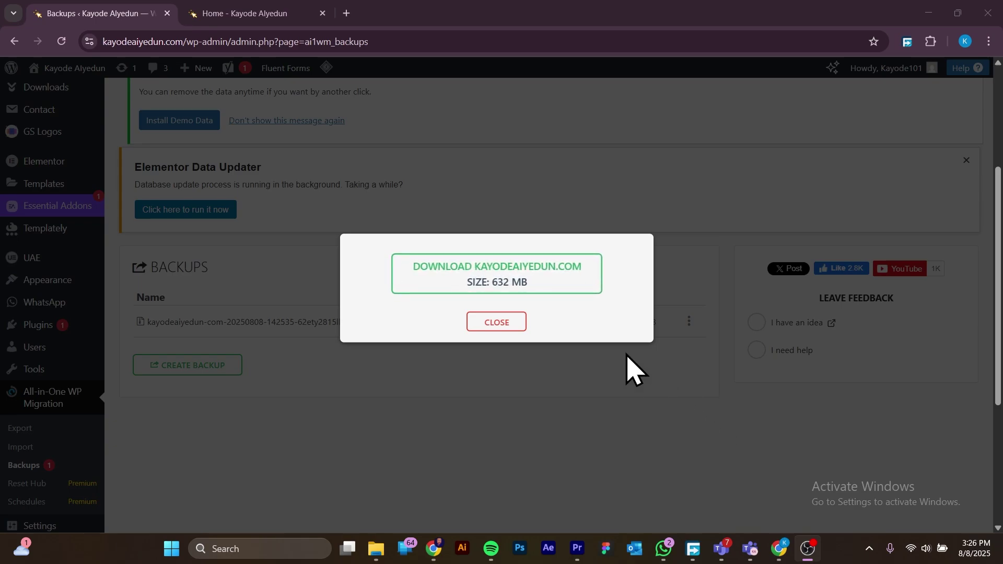
- Save the 632 MB backup to Downloads via Free Download Manager and dismiss the download prompt
left_click(557, 288)
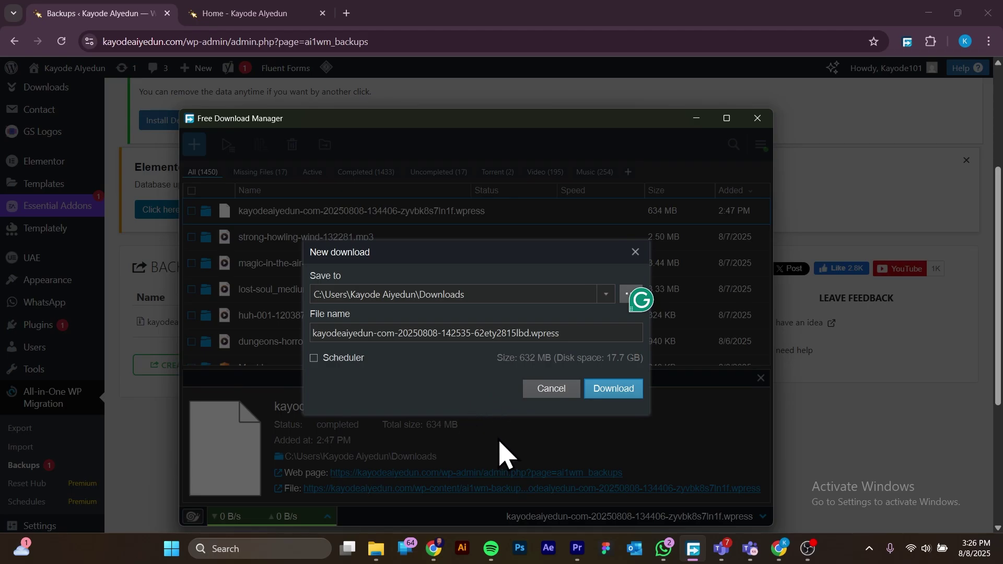
left_click(626, 392)
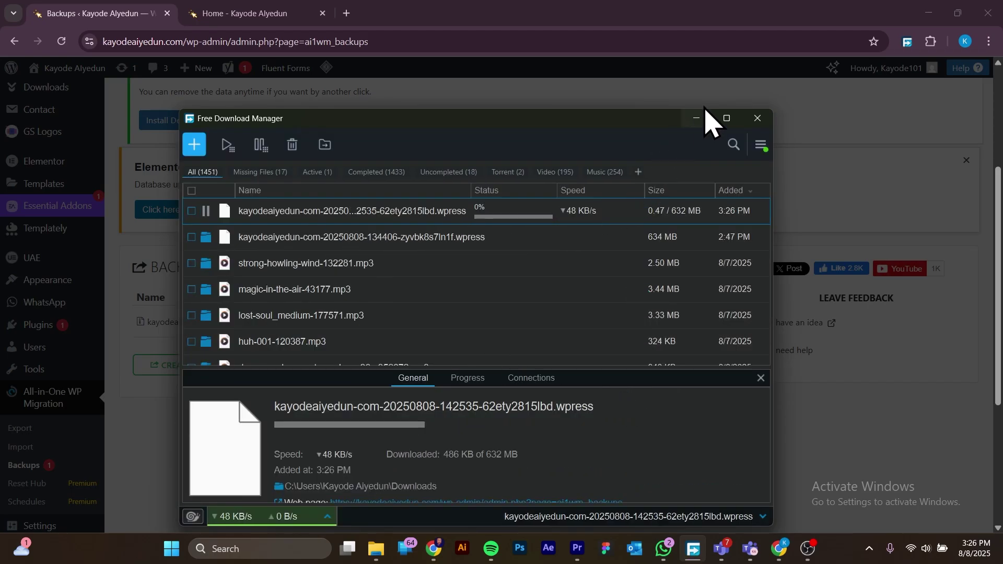
left_click(697, 121)
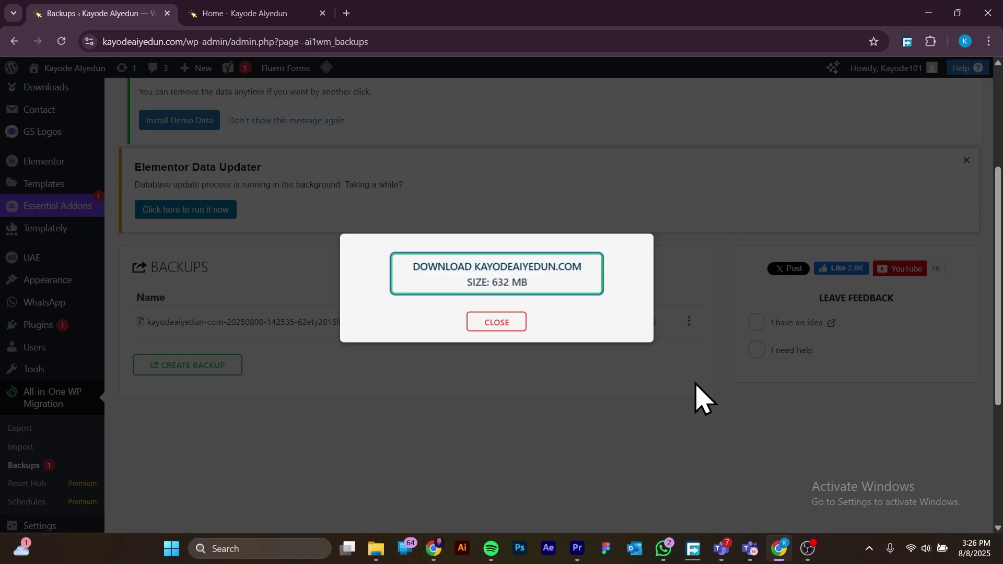
left_click(508, 324)
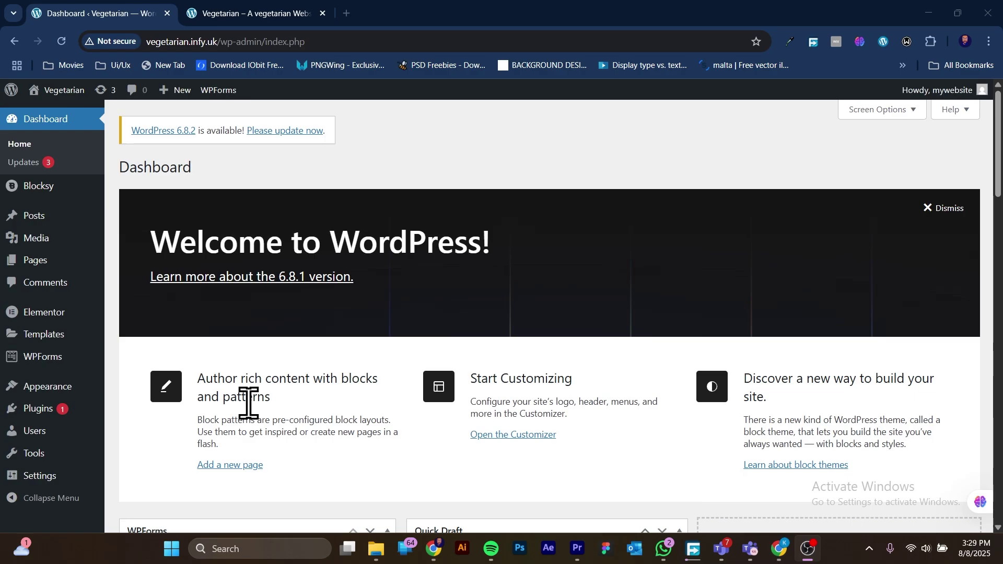
left_click(236, 13)
scroll(419, 392, "down", 8)
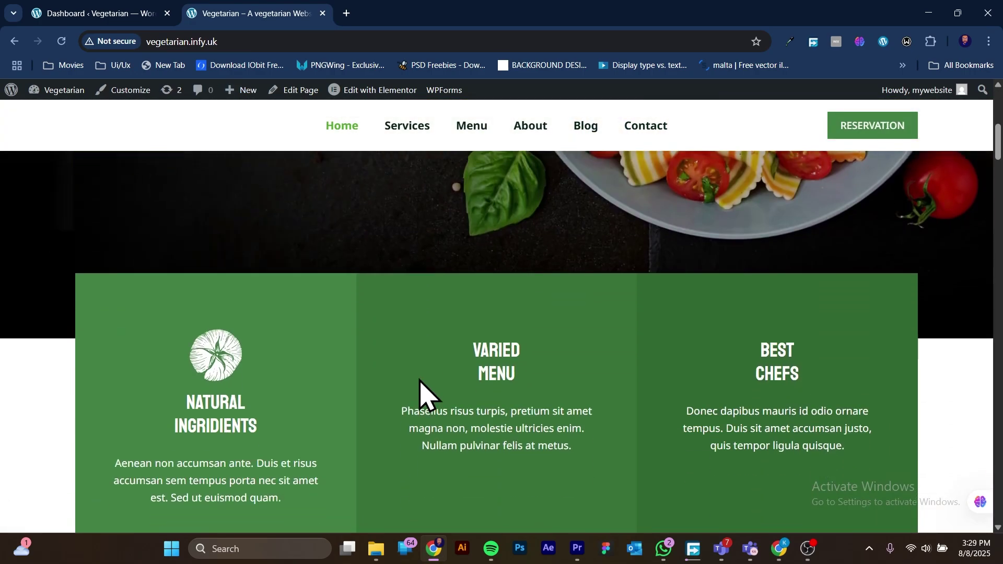
scroll(420, 382, "down", 6)
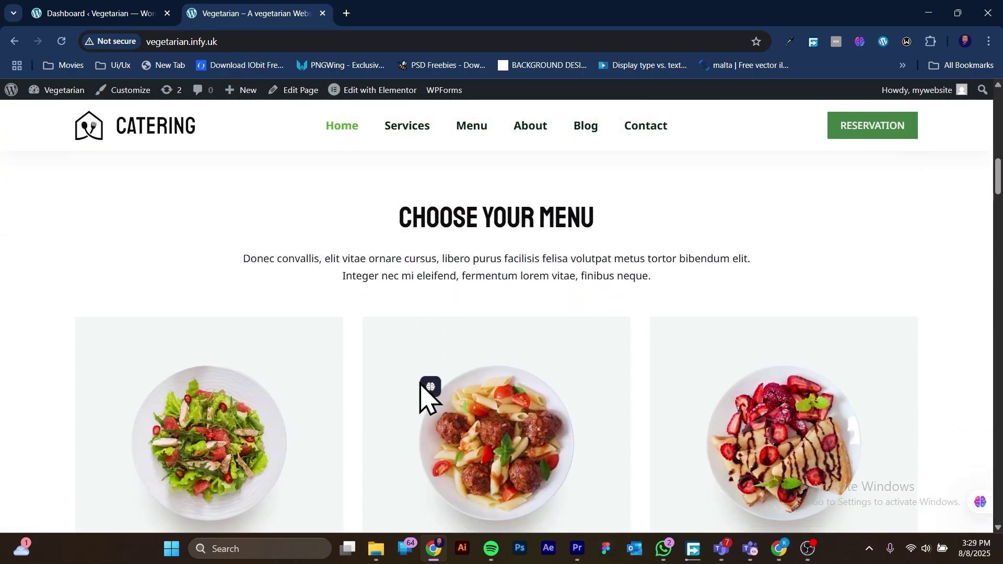
scroll(262, 371, "up", 14)
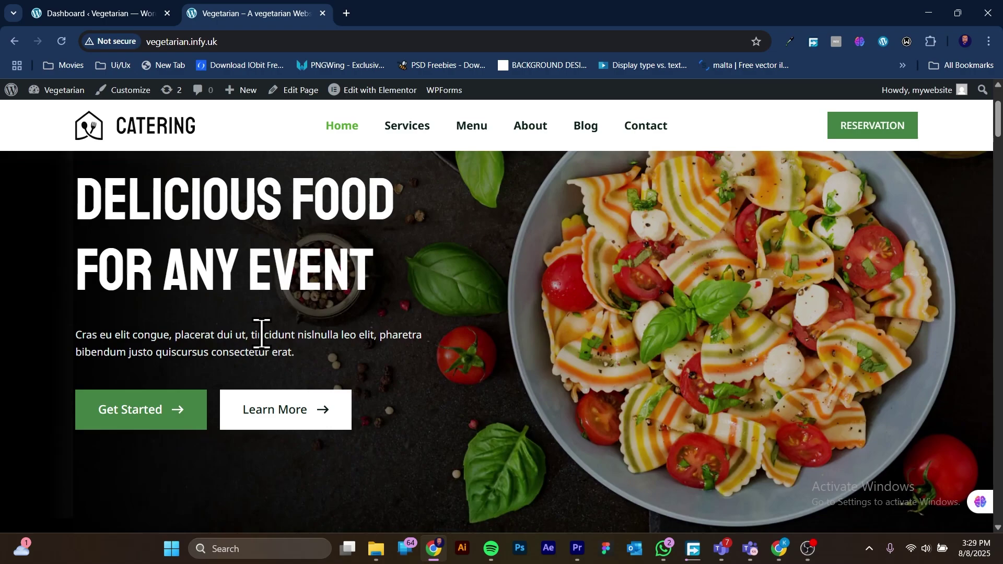
left_click(238, 40)
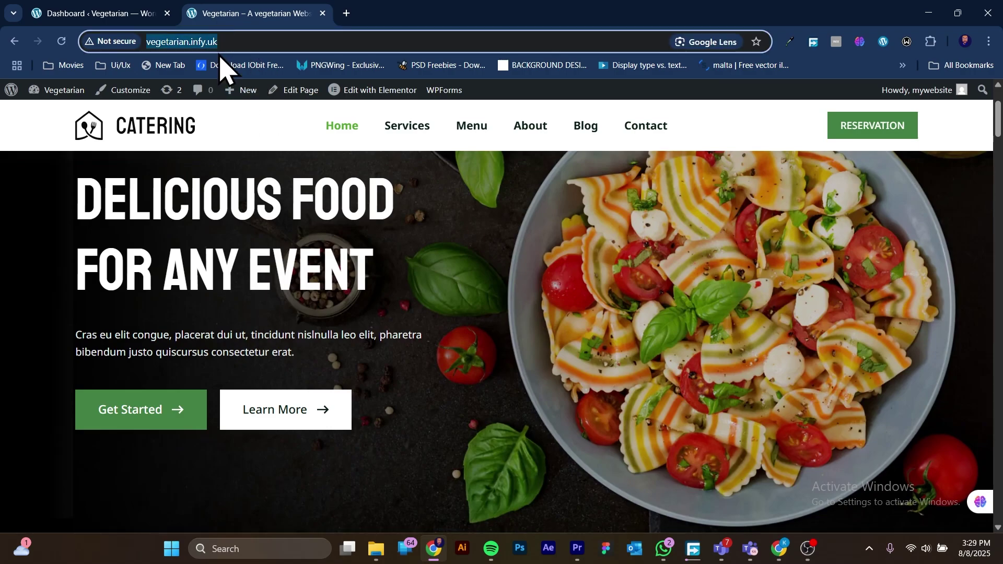
key("ctrl+shift+Tab")
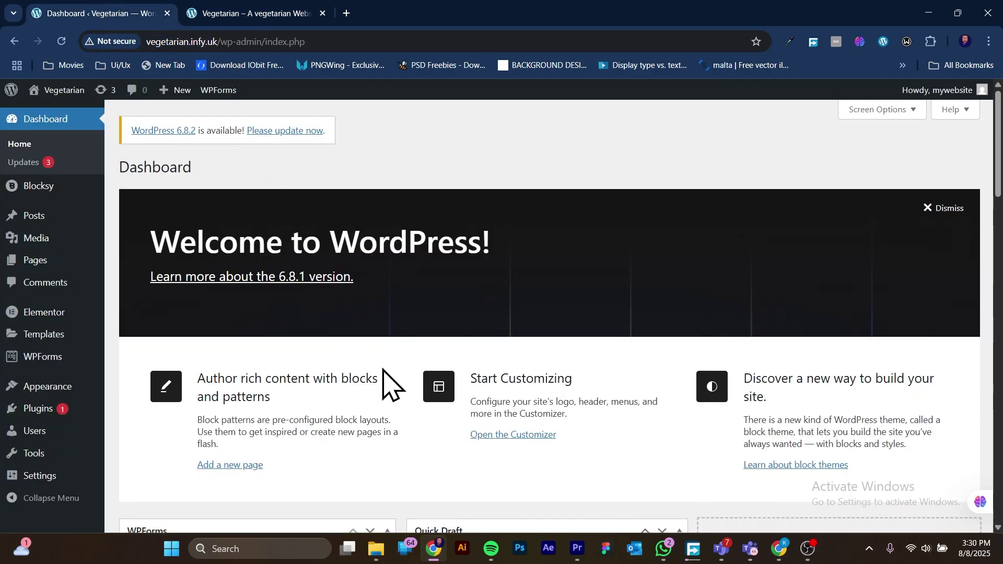
- On the Vegetarian site, go from Plugins to the Add Plugins page
left_click(37, 413)
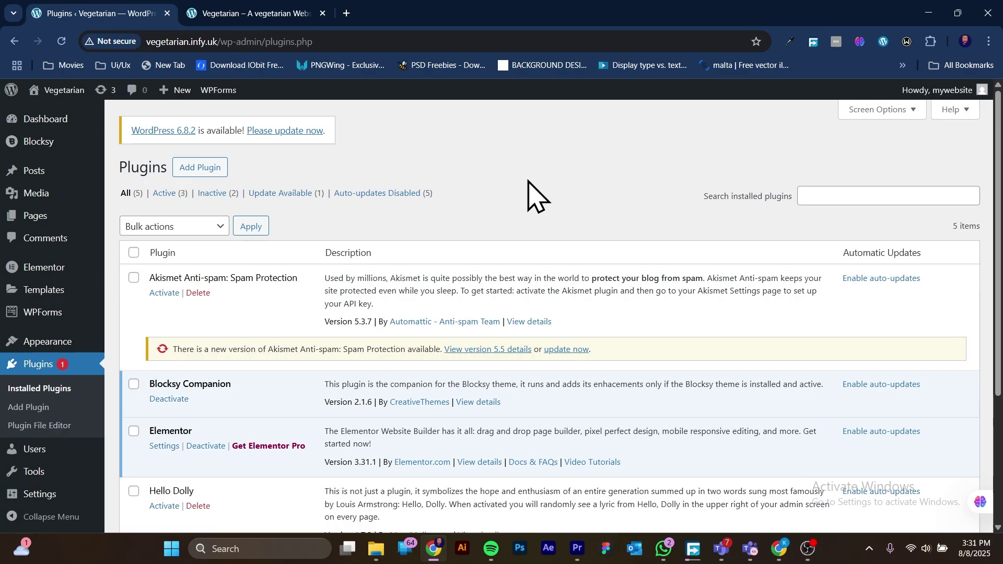
left_click(204, 170)
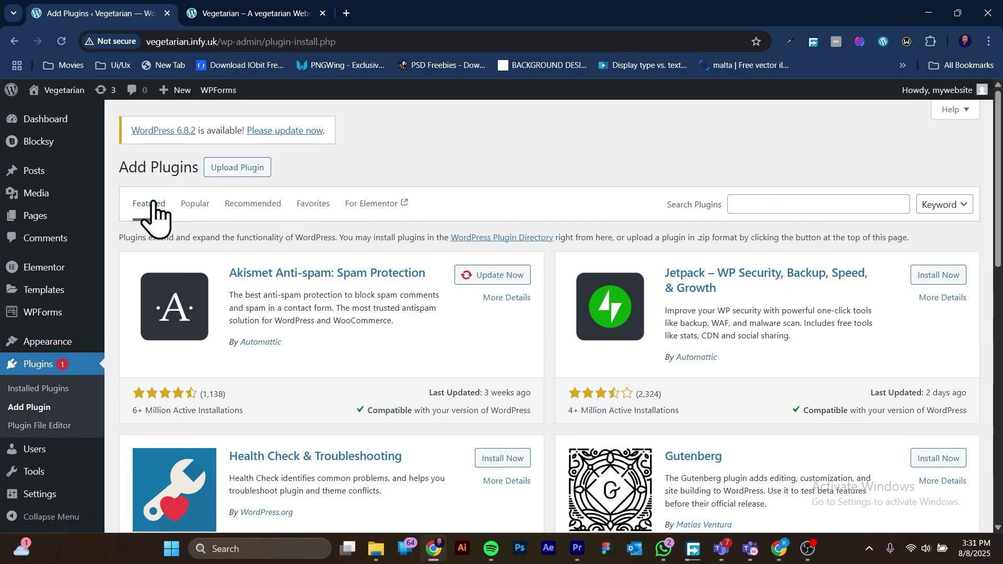
- Upload and install all-in-one-wp-migration-100GB.zip from the Documents folder
left_click(238, 171)
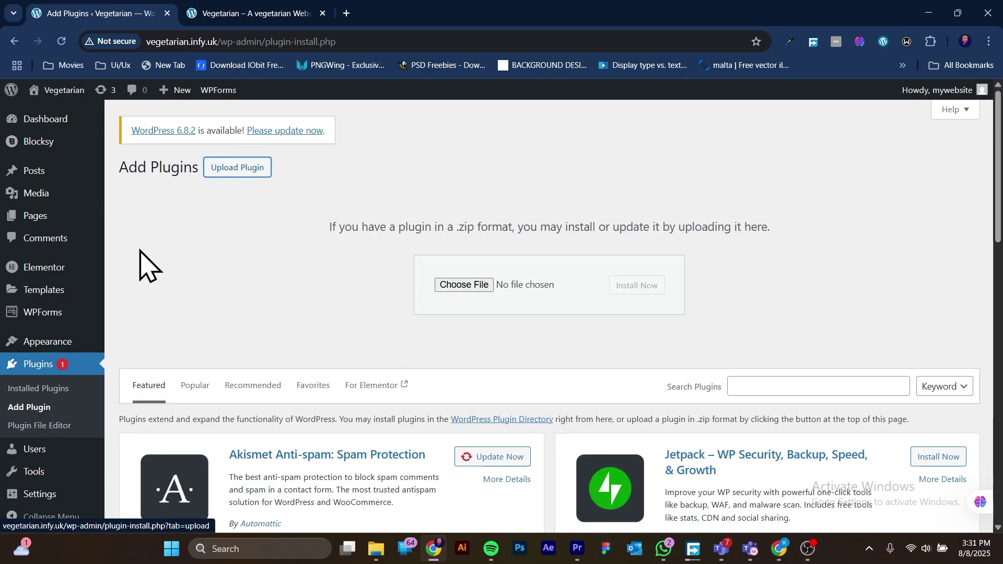
left_click(465, 285)
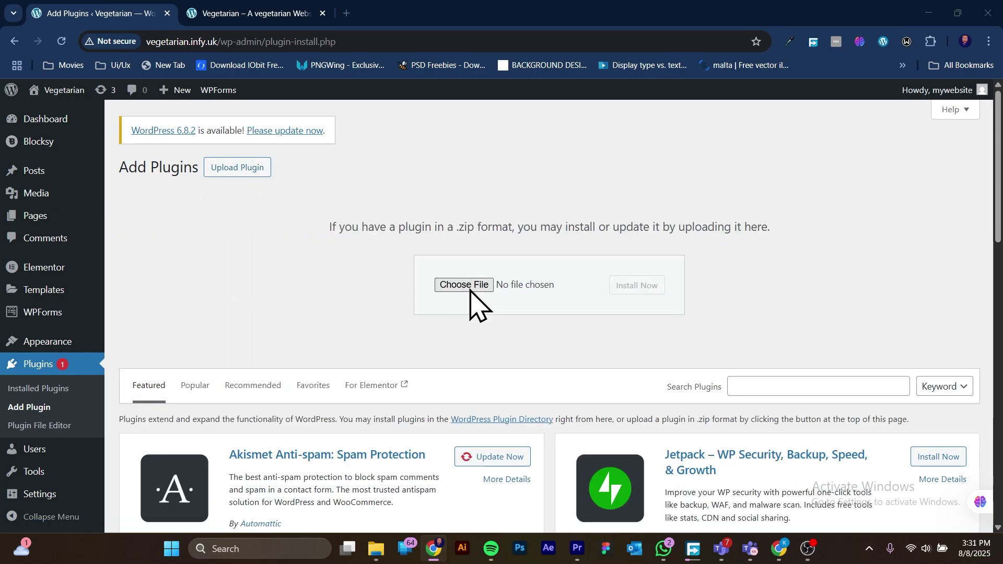
left_click(66, 321)
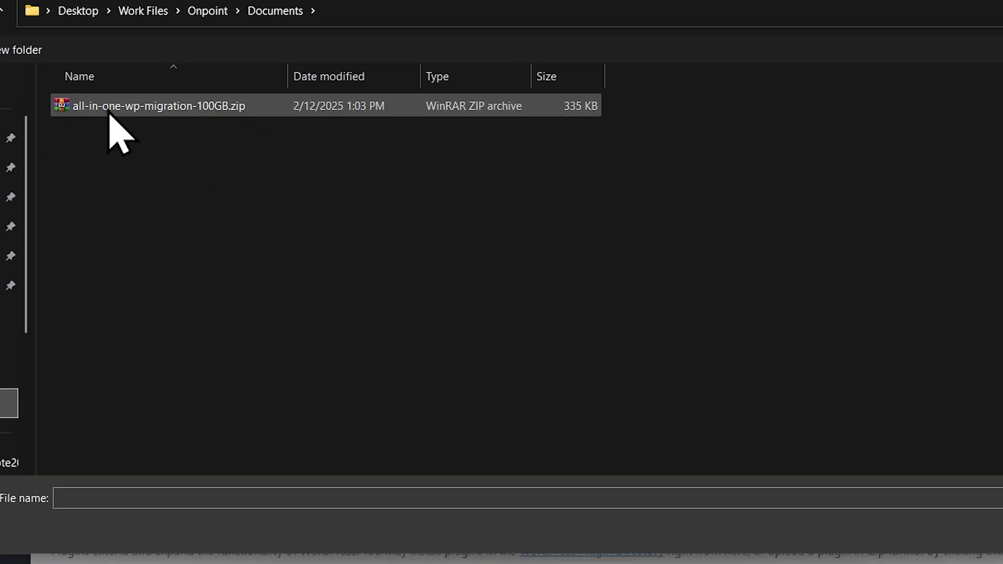
left_click(234, 113)
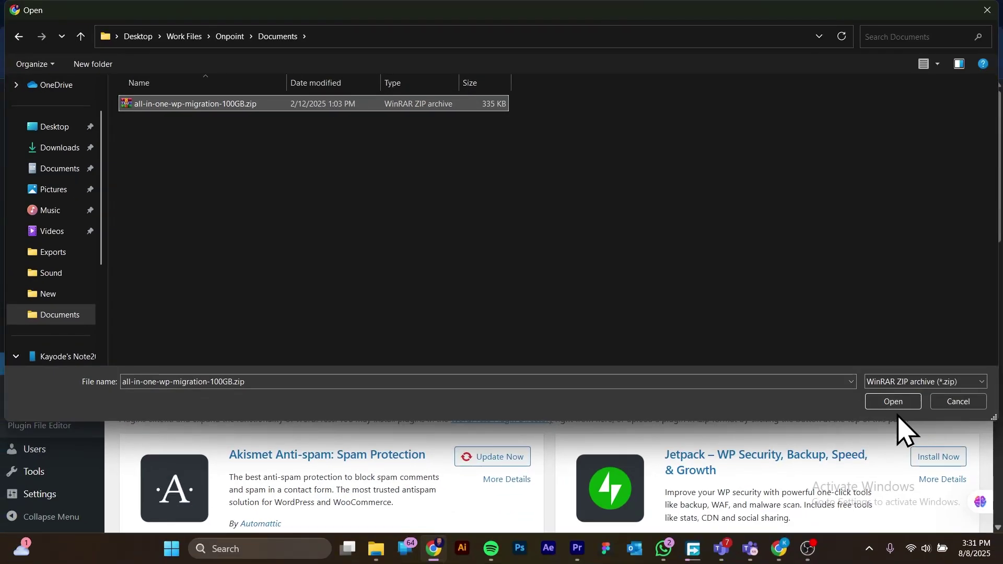
left_click(898, 406)
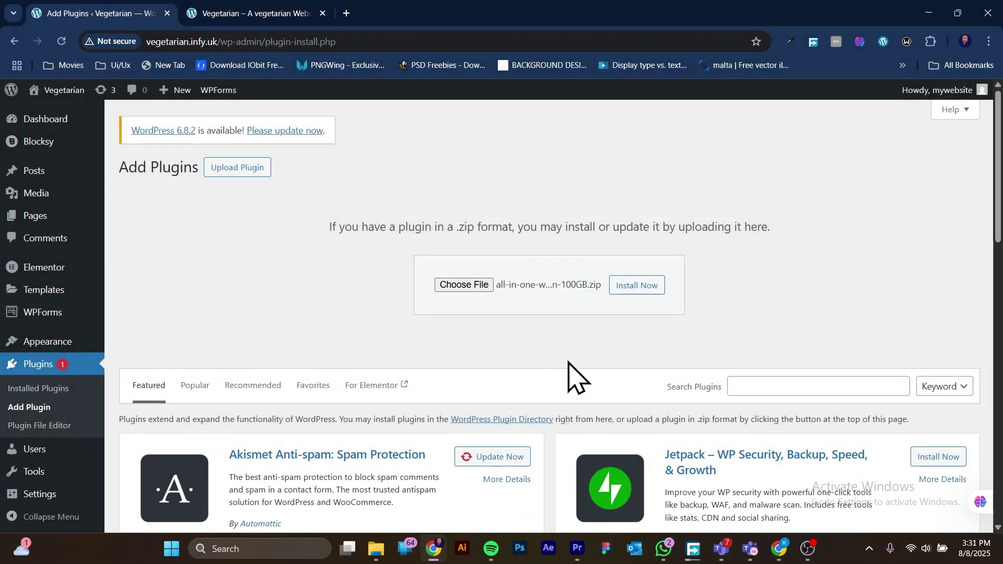
left_click(648, 288)
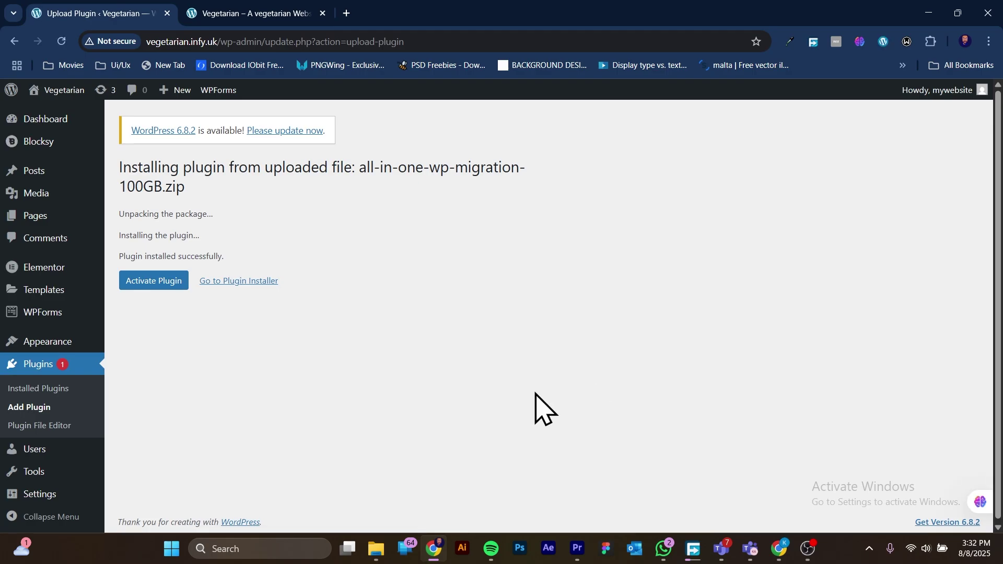
- Activate the All-in-One WP Migration (100GB version) 6.77 plugin on the Vegetarian site
left_click(161, 280)
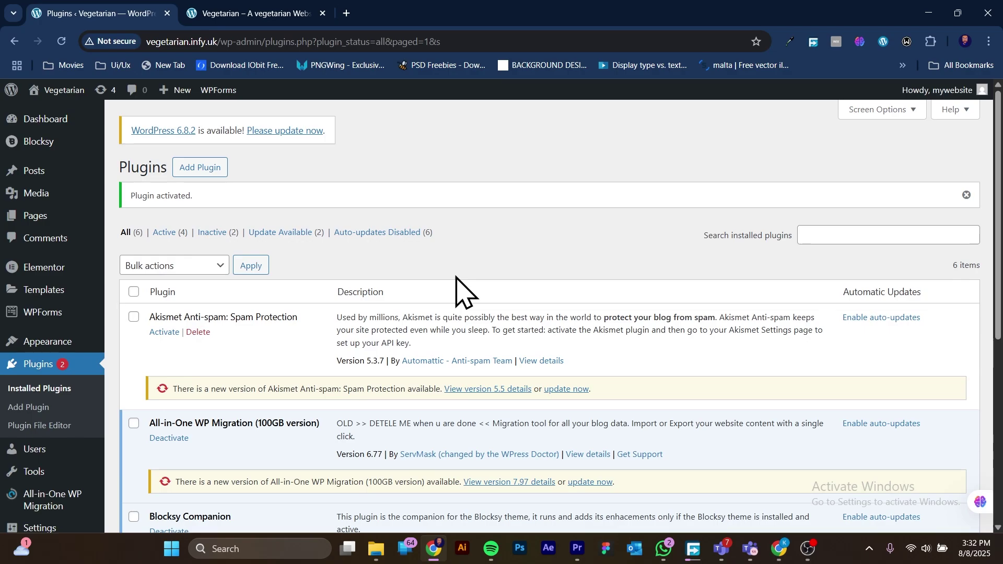
scroll(464, 292, "down", 3)
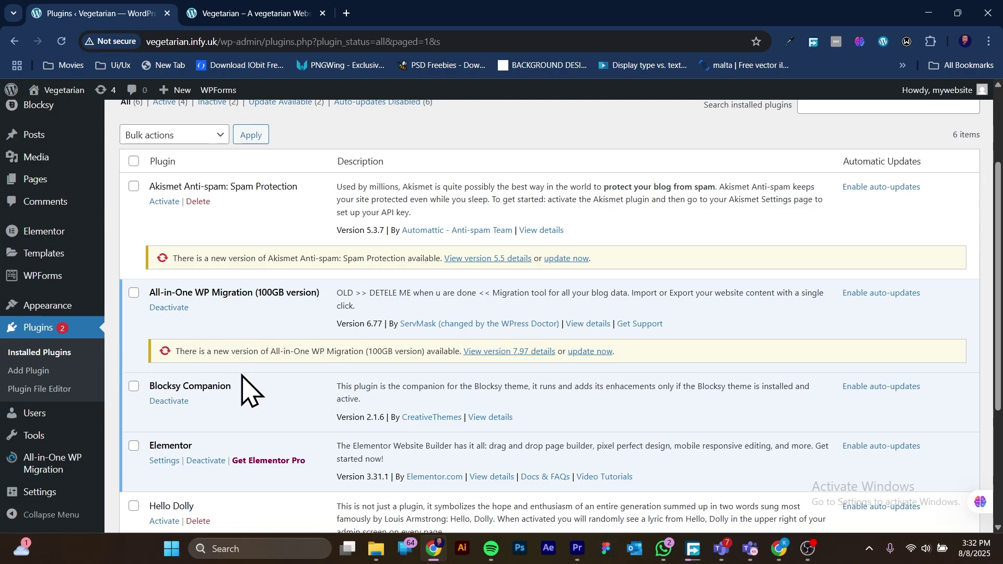
scroll(52, 434, "down", 1)
mouse_move(36, 471)
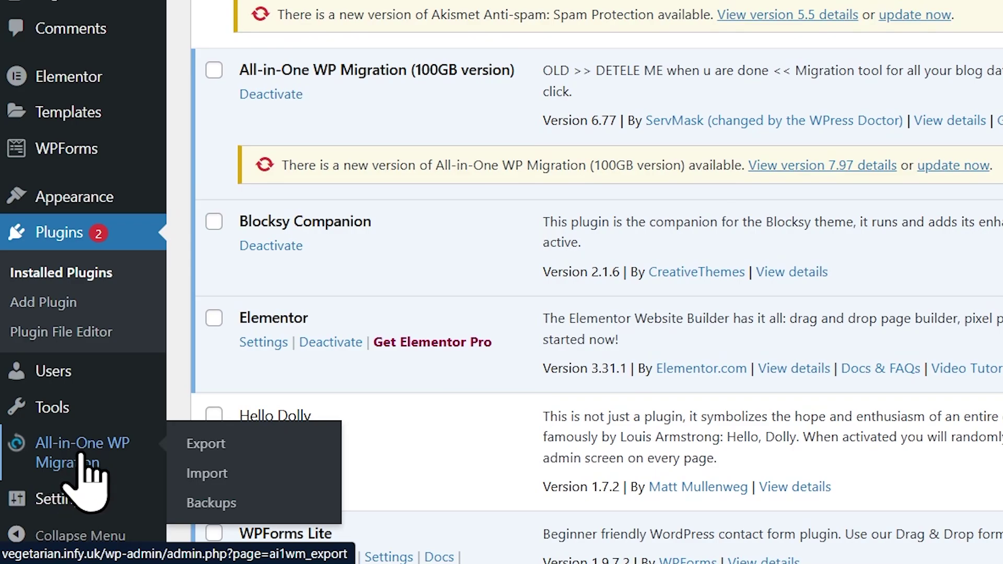
- Go to the All-in-One WP Migration Import page and expand the Import From source list
left_click(213, 473)
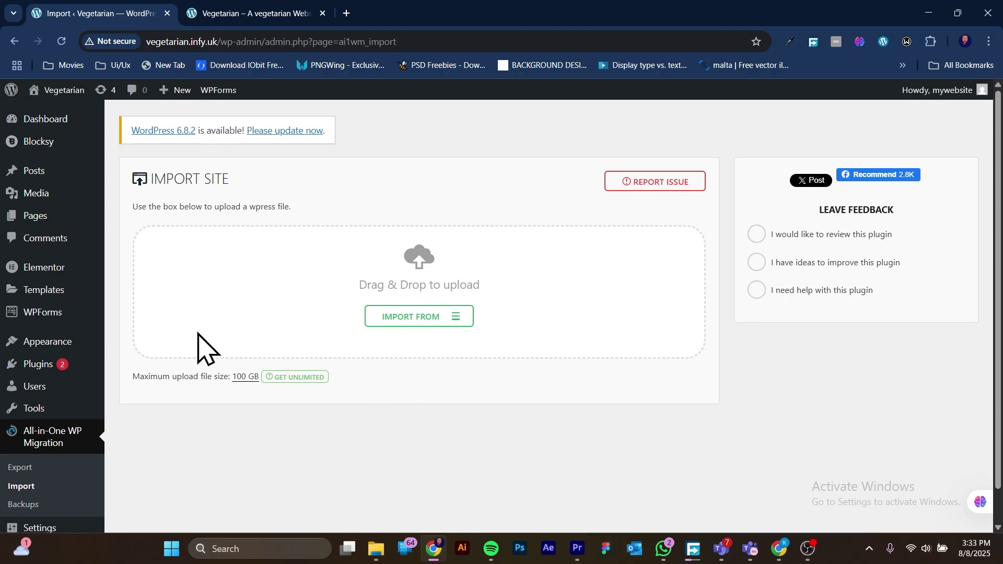
left_click(417, 319)
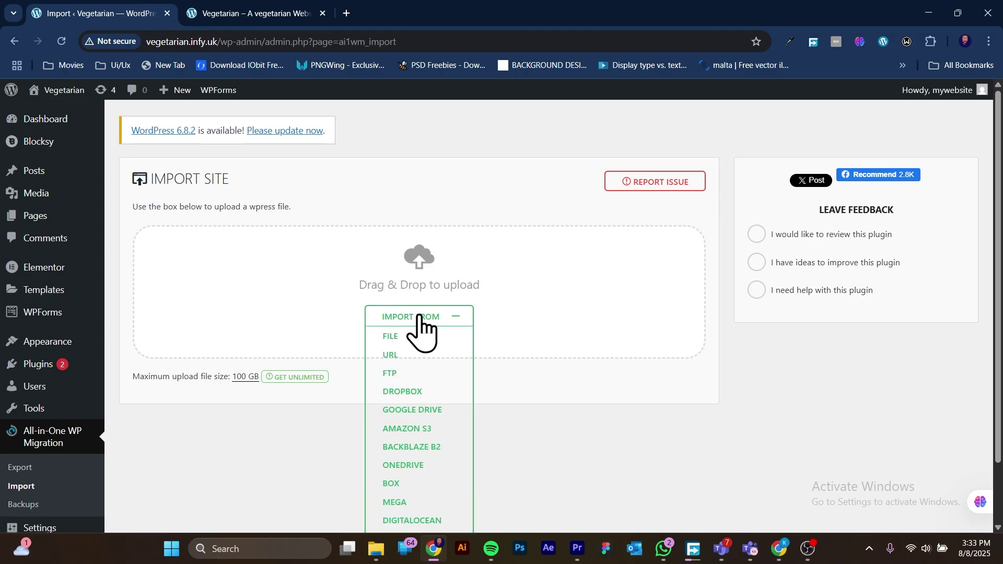
- Import from the newer .wpress backup file in Downloads, reaching the overwrite warning
left_click(392, 338)
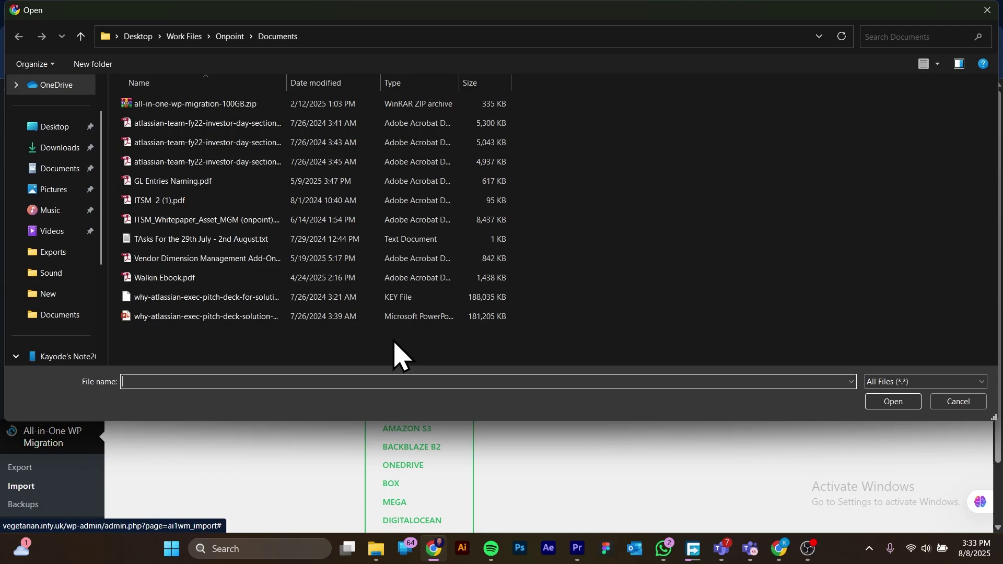
left_click(52, 142)
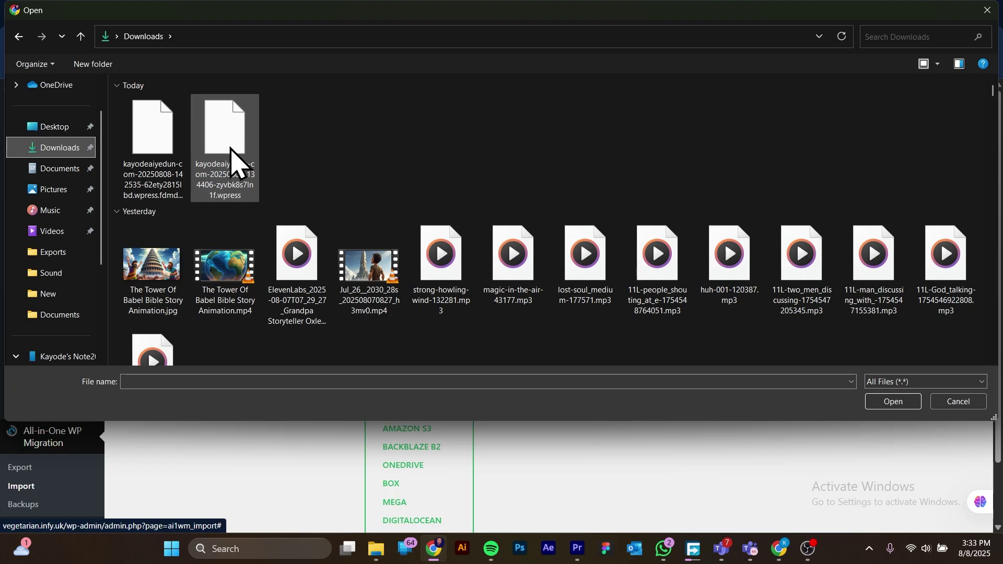
left_click(229, 163)
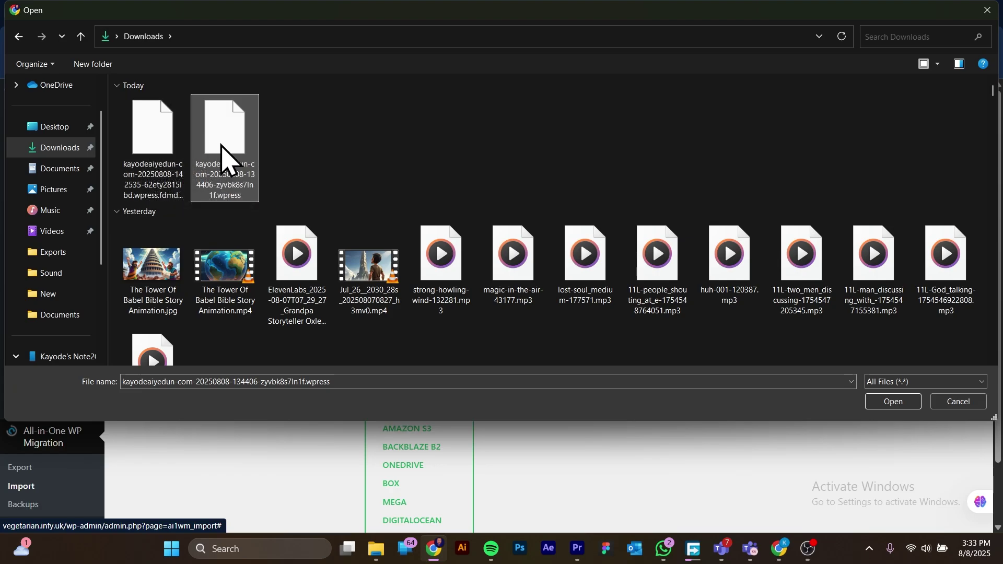
left_click(918, 400)
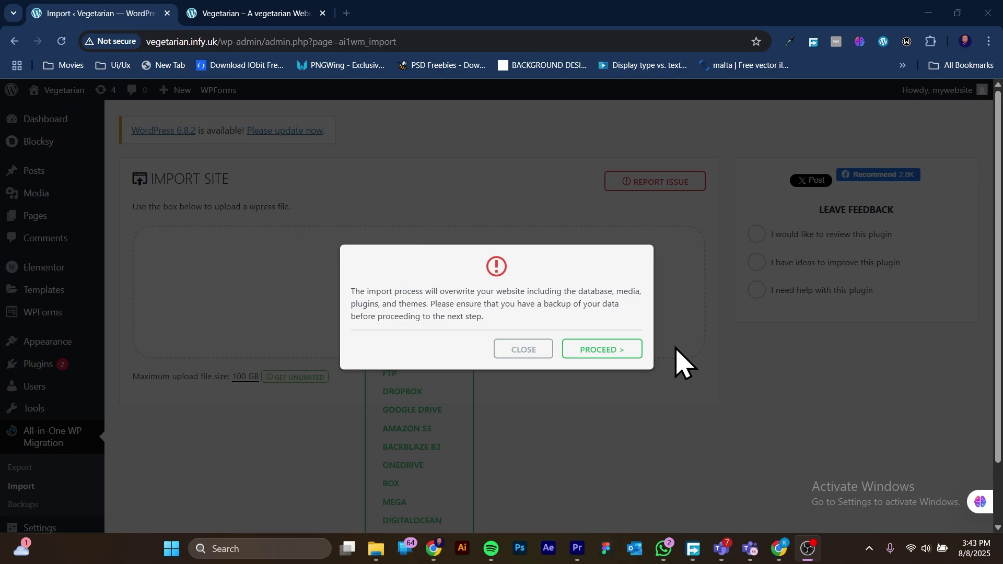
- Confirm overwriting the site with the backup and close the import-success message once it finishes
left_click(631, 358)
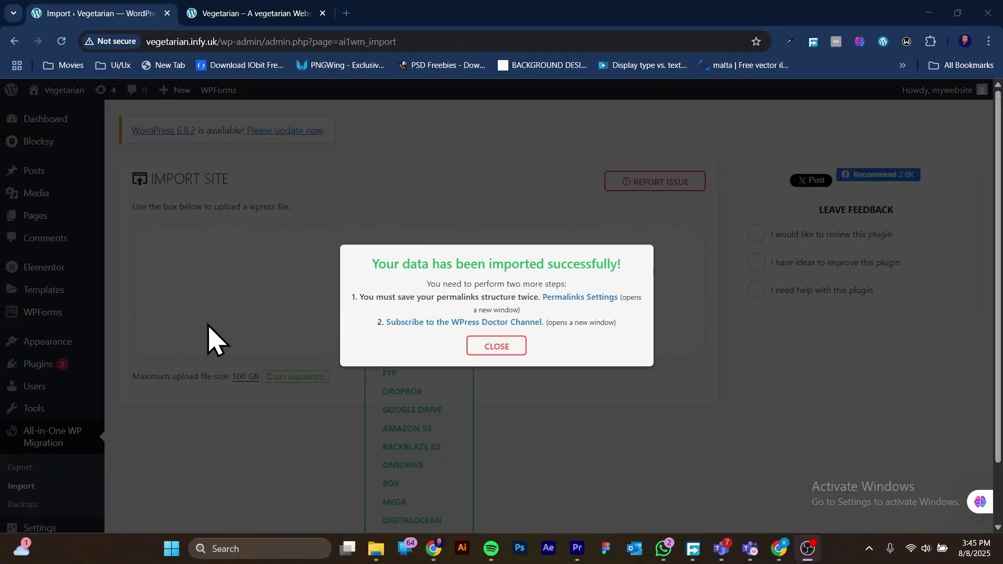
left_click(496, 346)
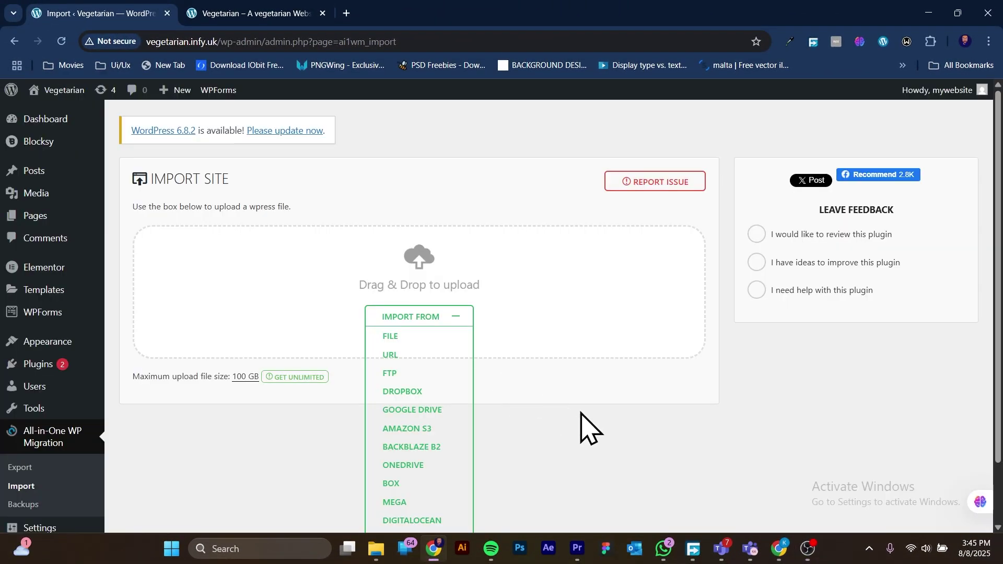
- Reload vegetarian.infy.uk and scroll through the imported Kayode Aiyedun portfolio homepage to verify it
left_click(242, 15)
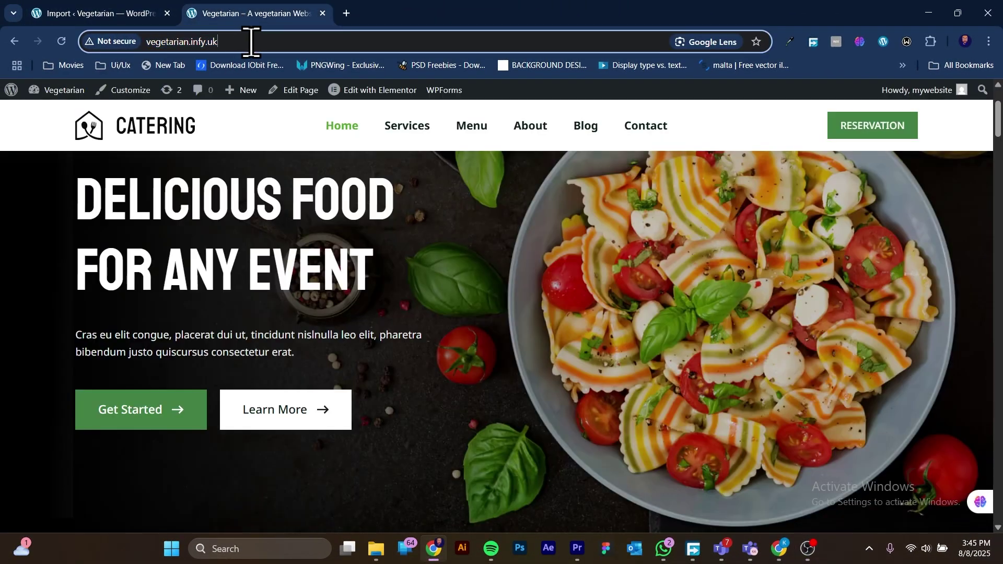
key("Return")
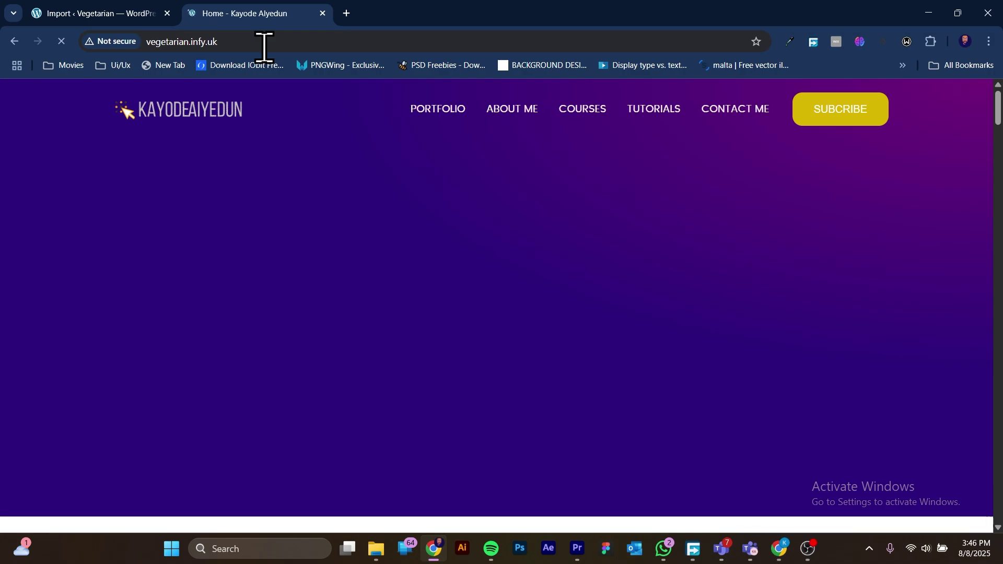
left_click_drag(233, 39, 146, 40)
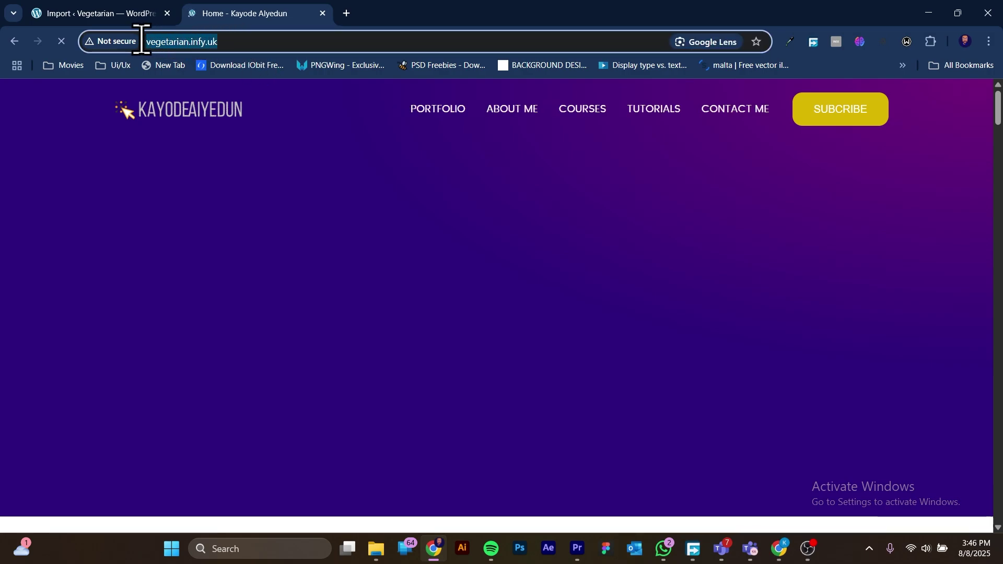
scroll(605, 257, "down", 5)
scroll(606, 258, "up", 5)
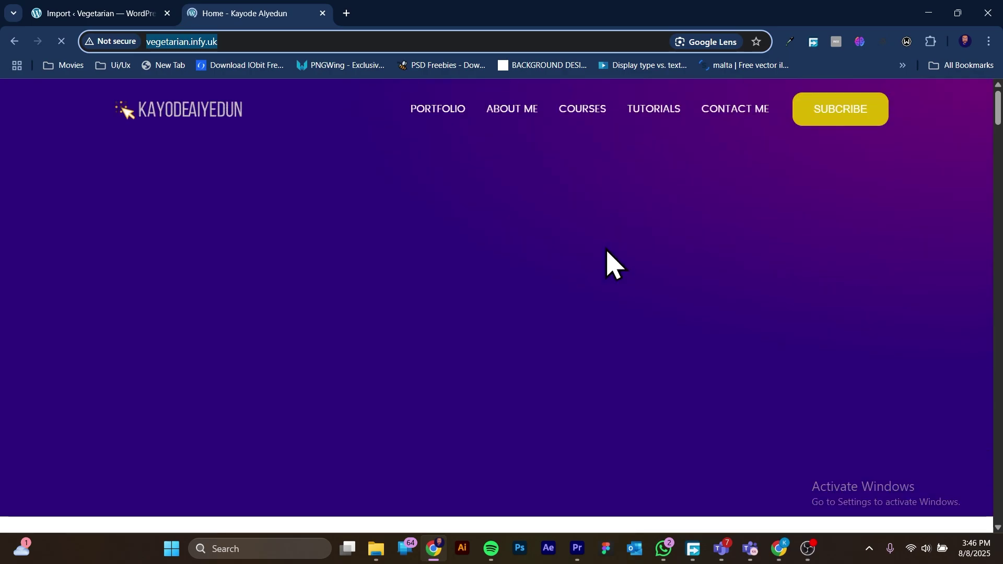
scroll(609, 268, "down", 5)
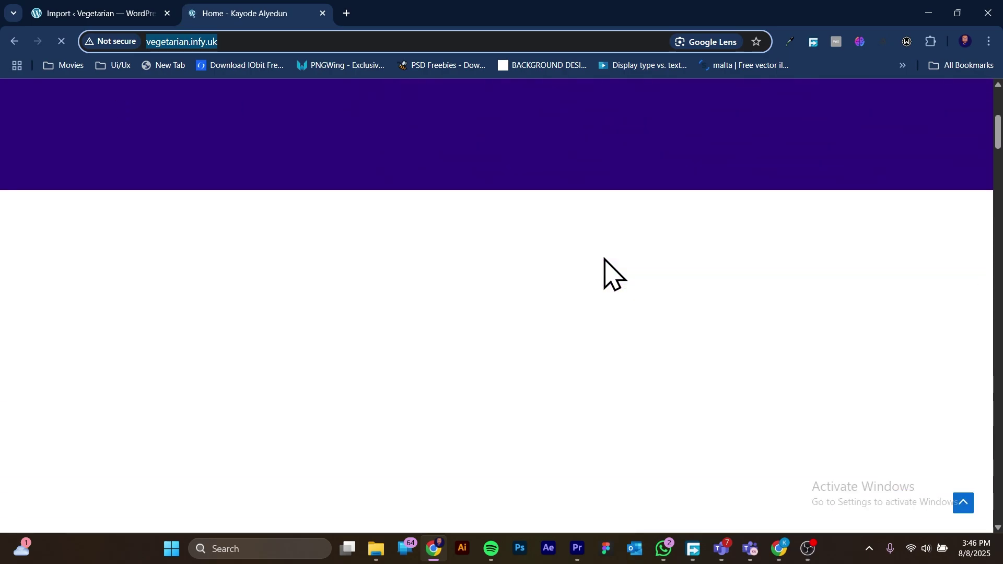
scroll(605, 273, "up", 5)
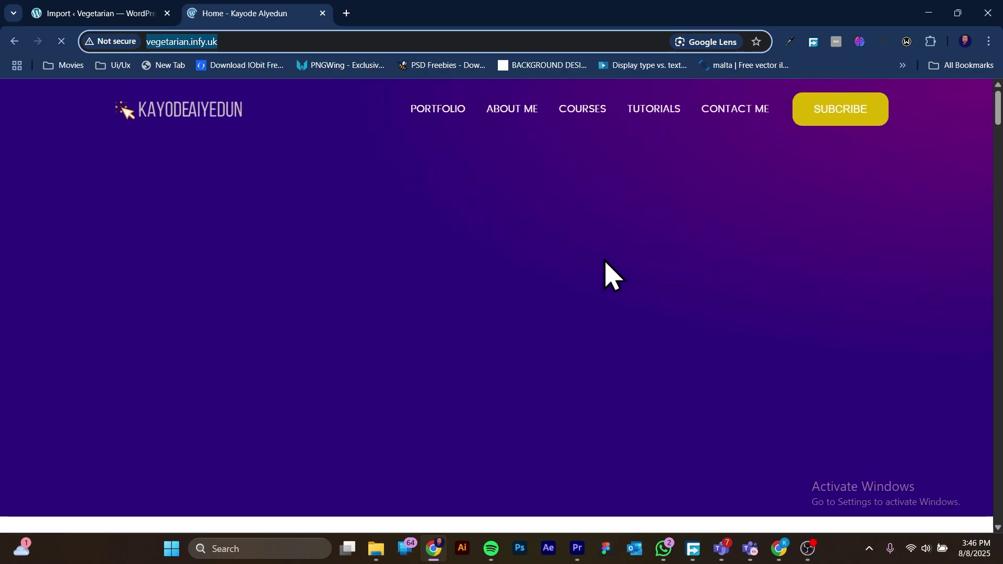
left_click(256, 38)
scroll(467, 277, "down", 3)
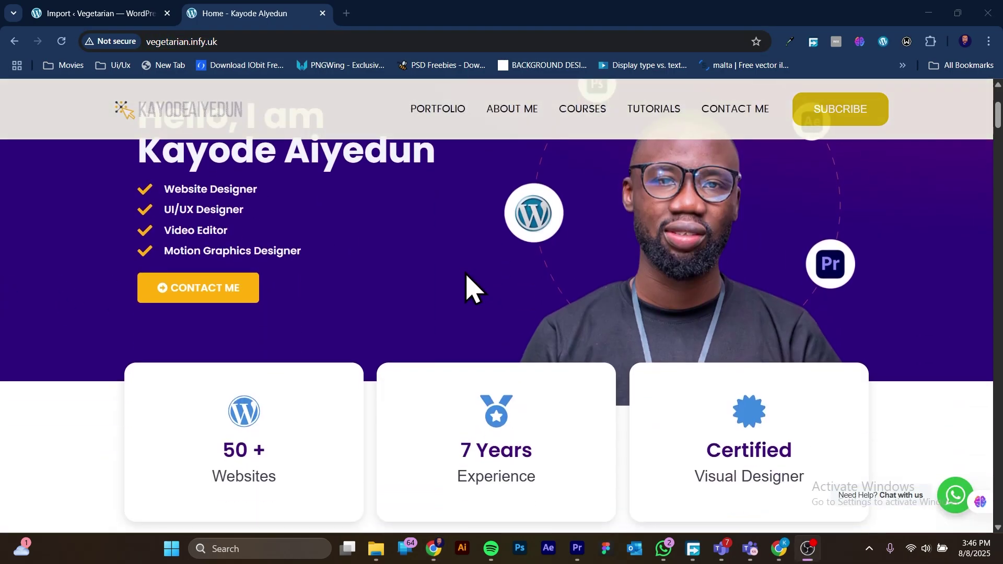
scroll(467, 277, "down", 10)
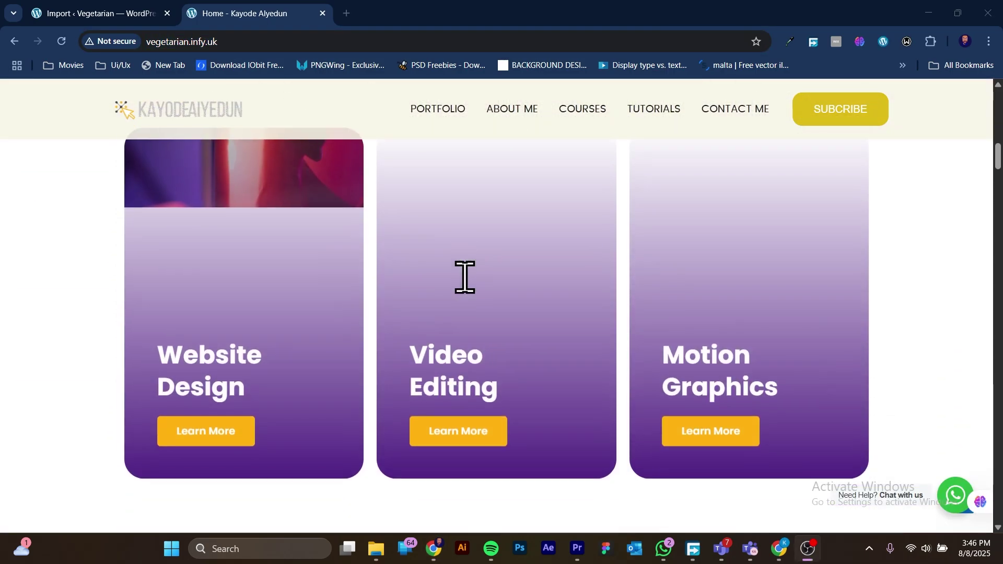
scroll(465, 277, "up", 8)
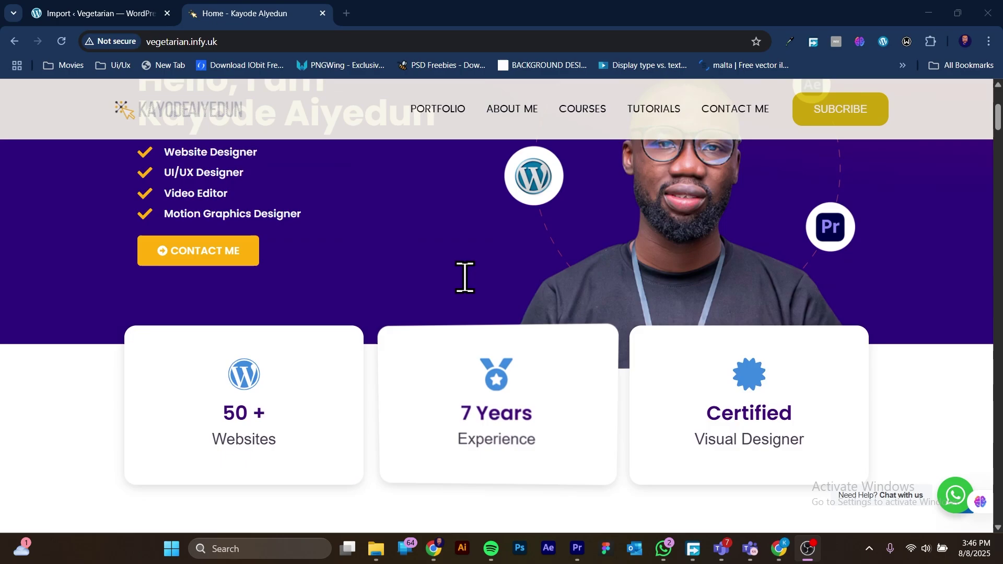
scroll(465, 277, "up", 3)
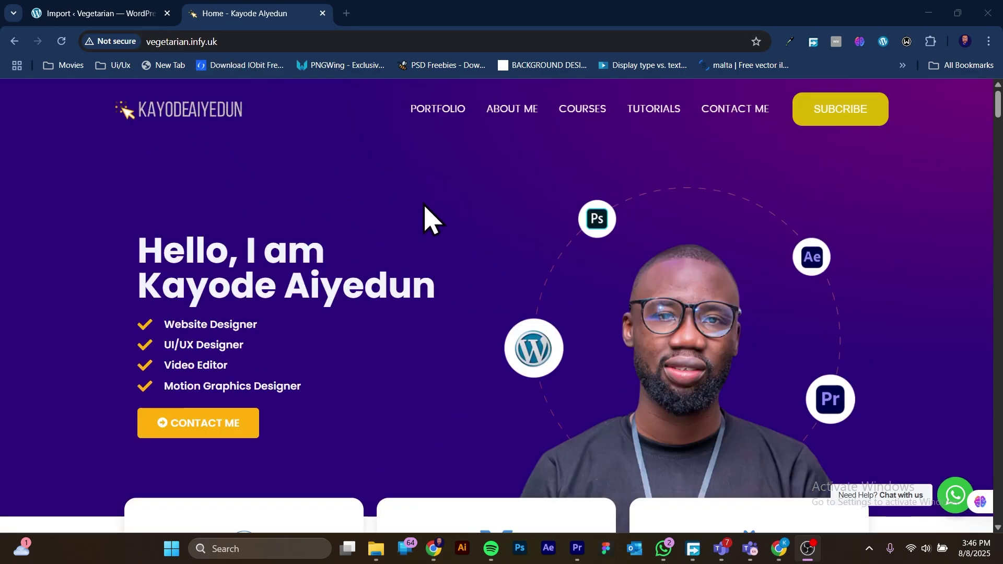
left_click(85, 15)
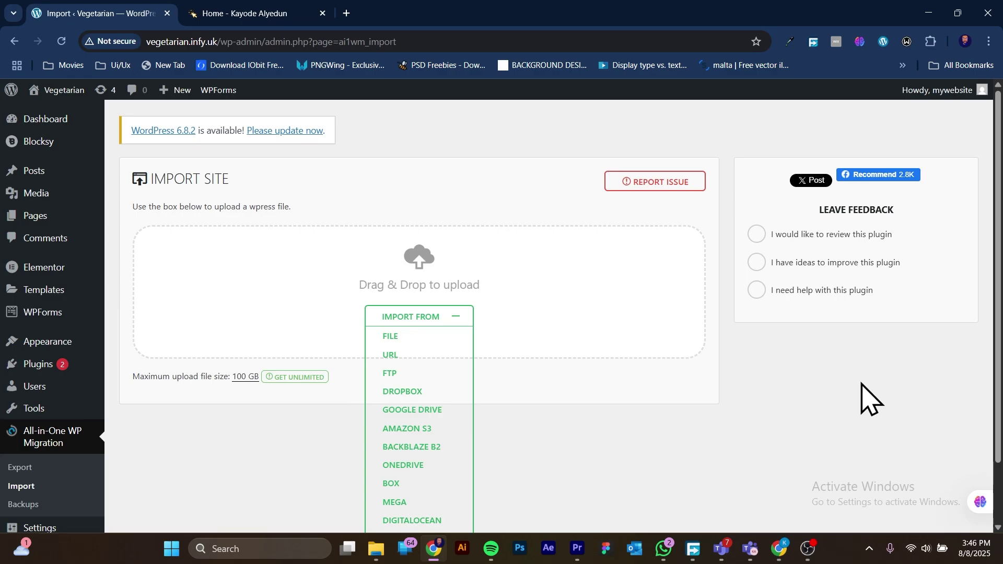
- Reload the admin, then strip upgrade.php from the URL to load /wp-admin/ and reach the login page
left_click(58, 43)
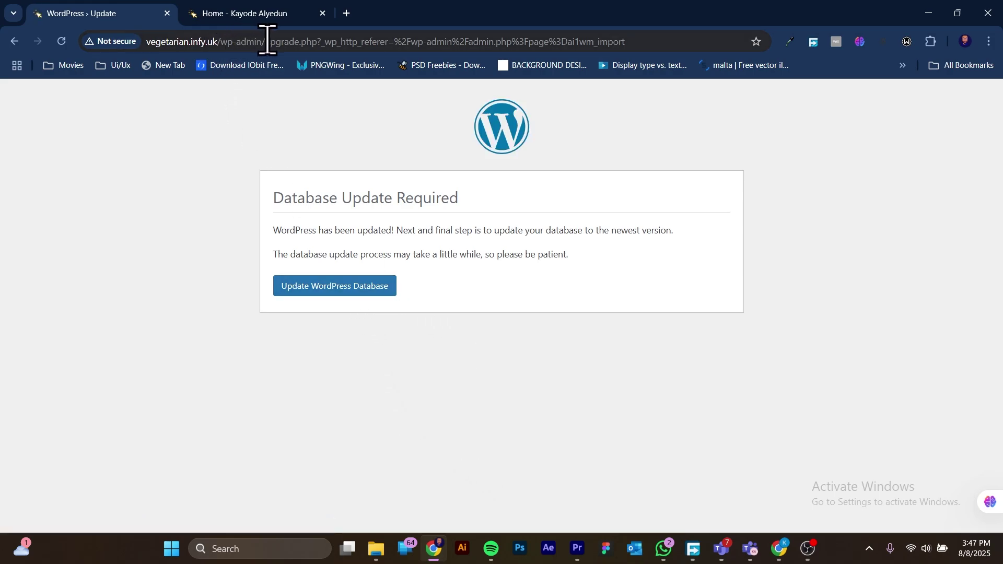
left_click_drag(264, 42, 772, 89)
key("BackSpace")
key("Return")
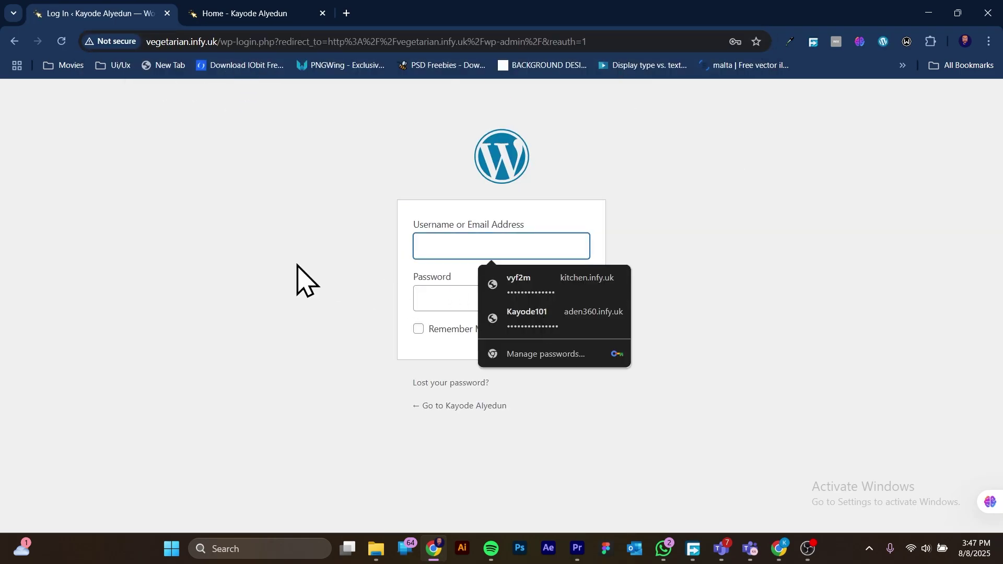
- Dismiss the browser's saved-password suggestions over the login form
left_click(298, 297)
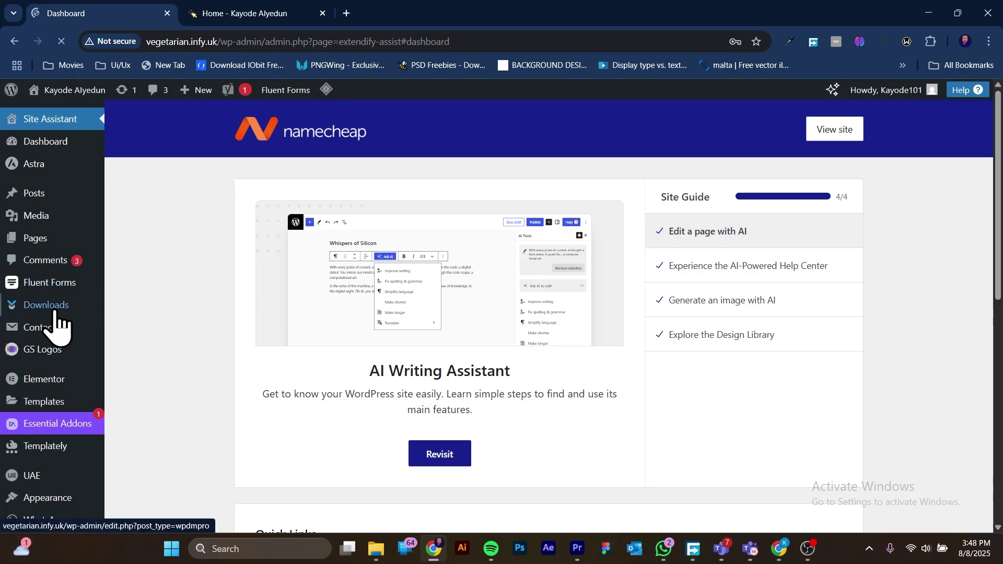
scroll(63, 355, "down", 2)
scroll(64, 392, "down", 2)
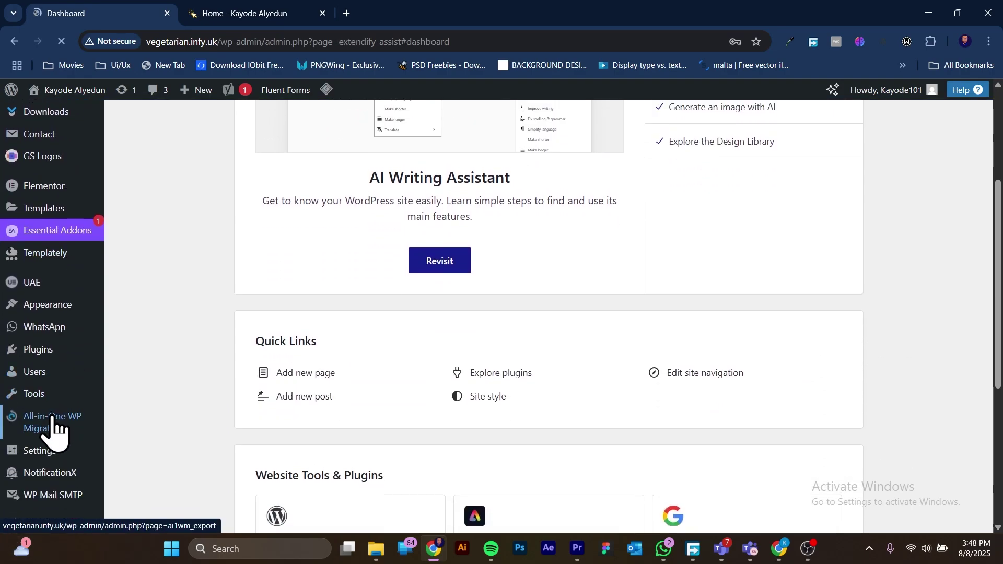
scroll(50, 413, "up", 4)
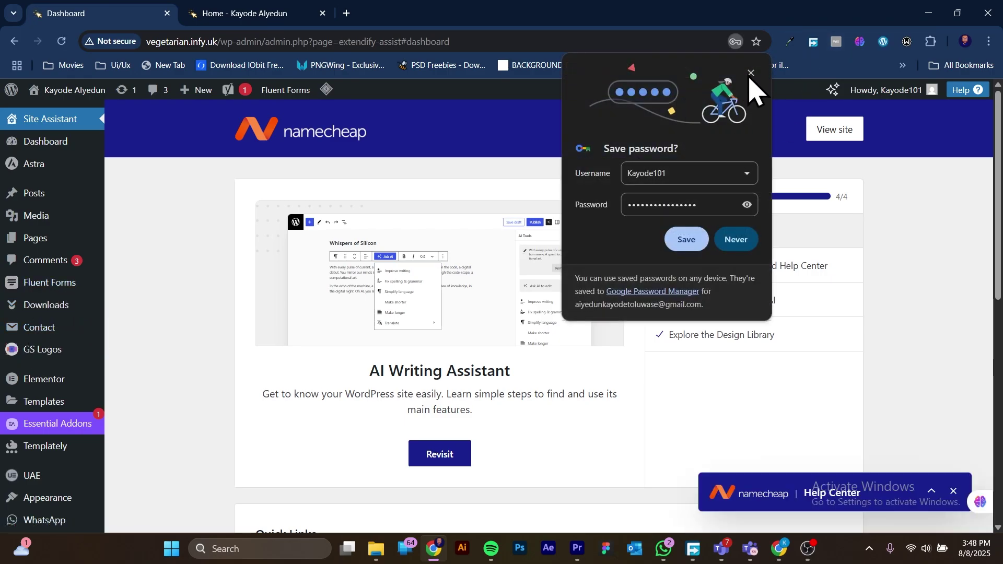
left_click(749, 79)
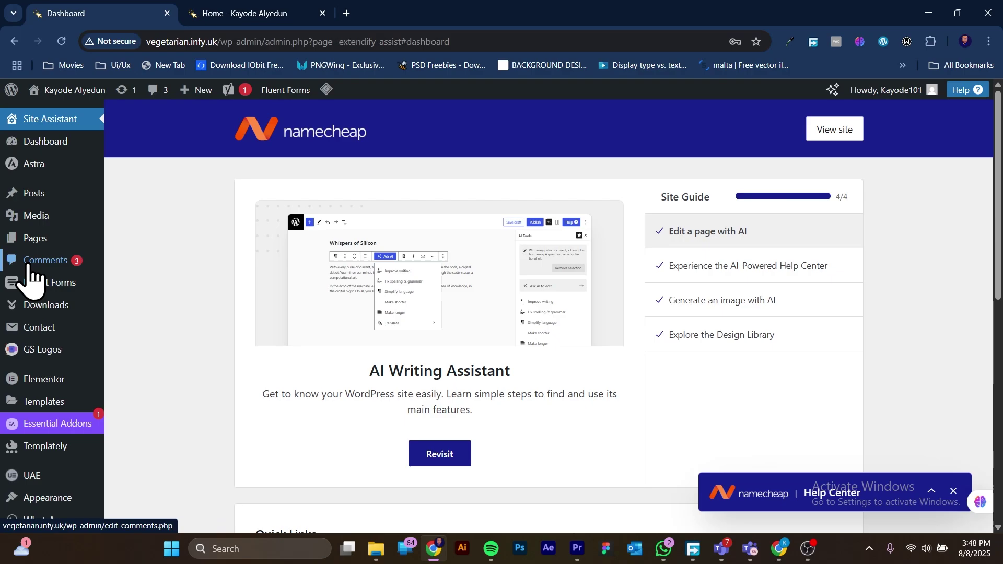